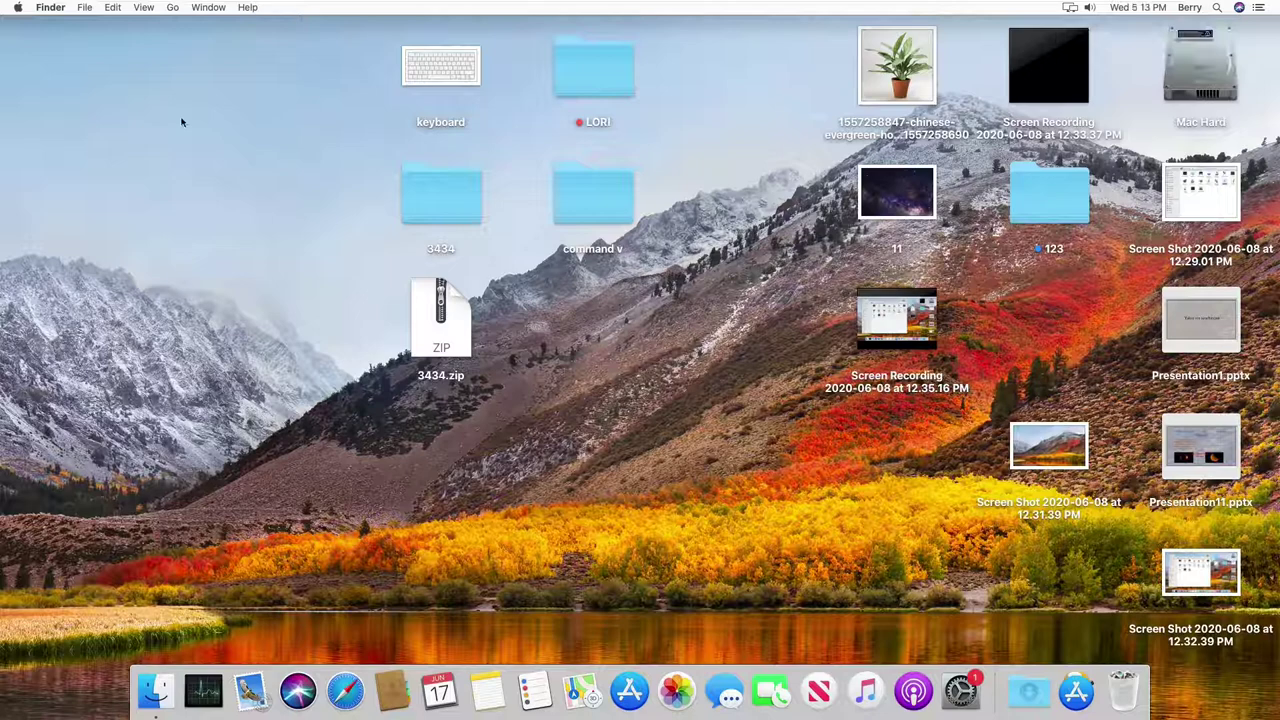
Step: Create a new desktop folder named 'Network test'
right_click(181, 122)
left_click(205, 127)
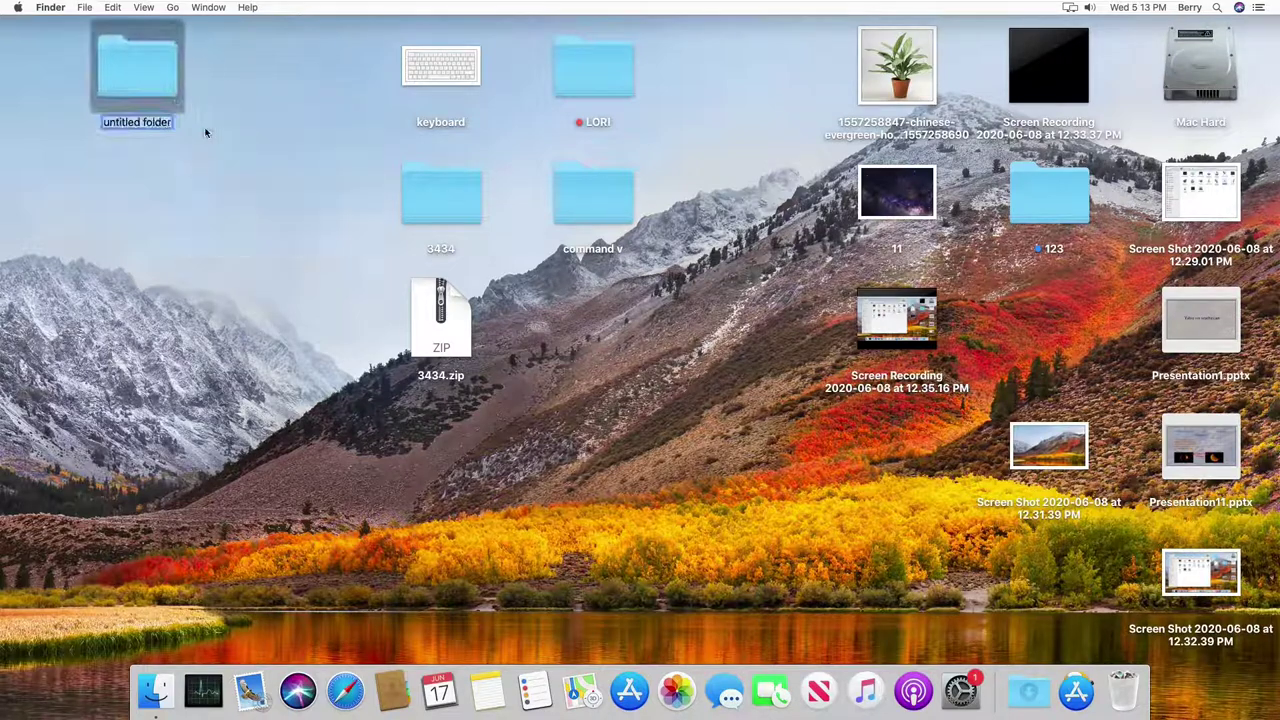
key("BackSpace")
type("N")
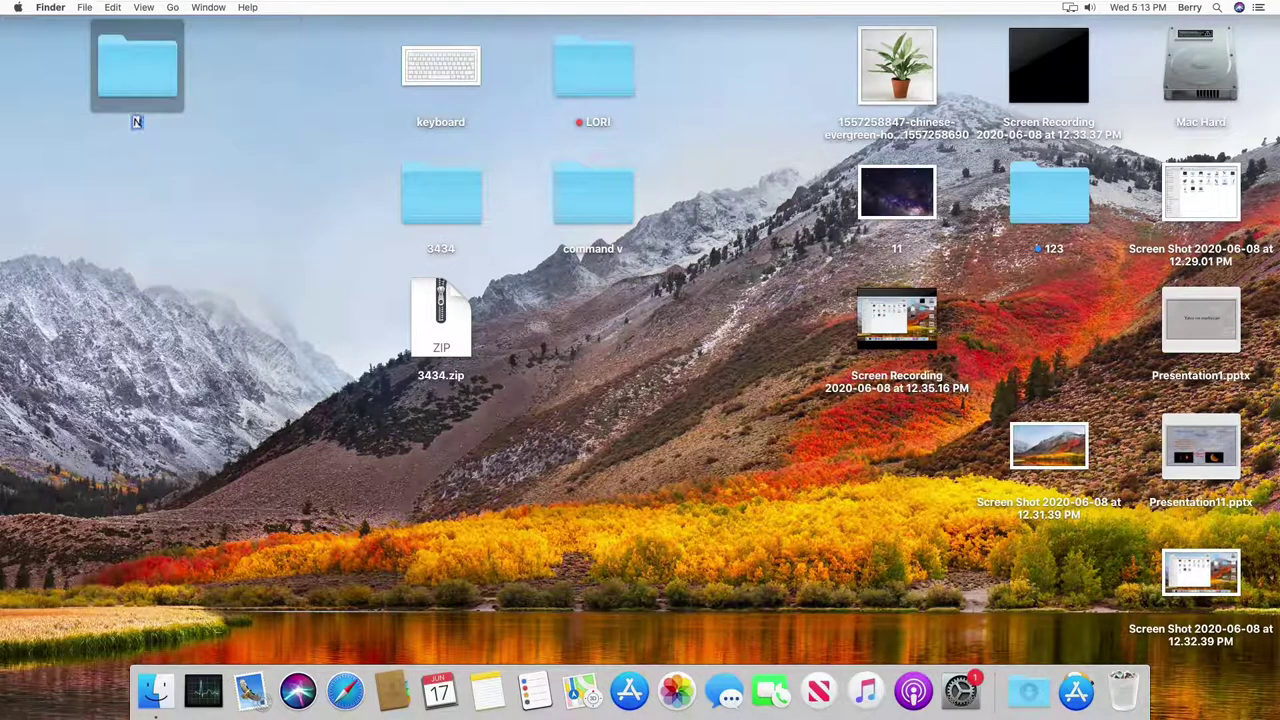
type("etwork test")
key("Return")
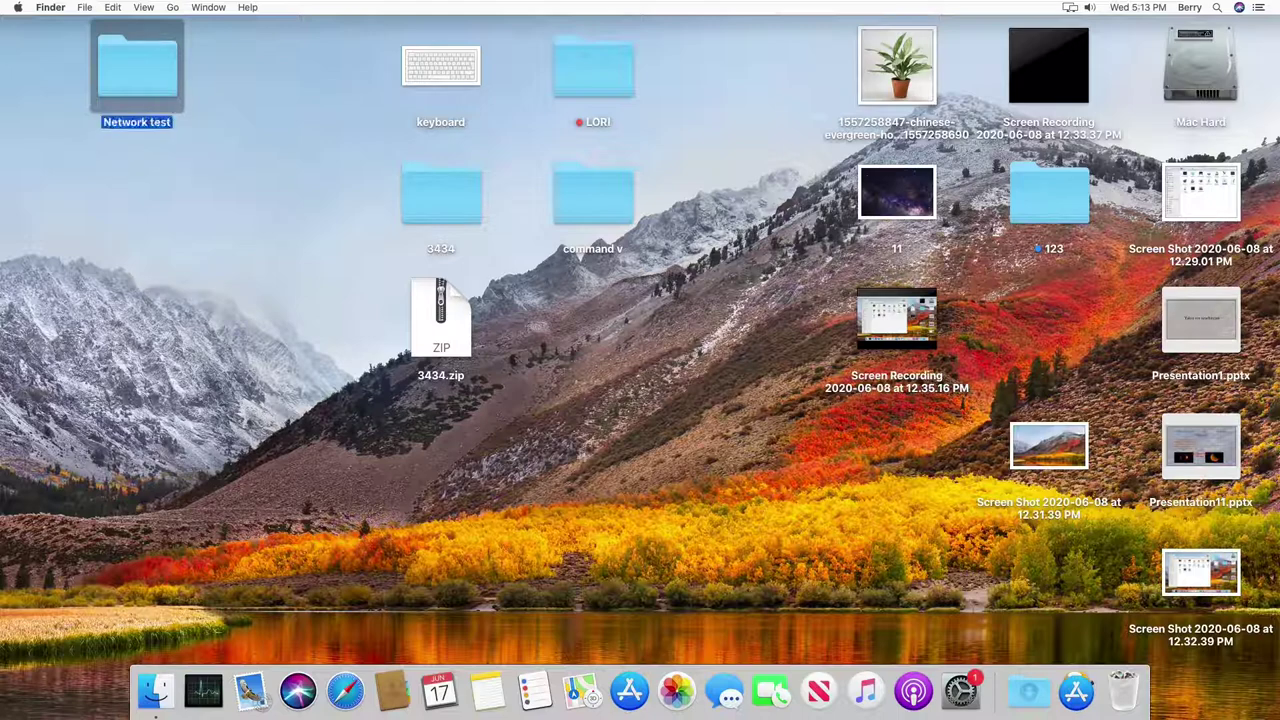
key("Return")
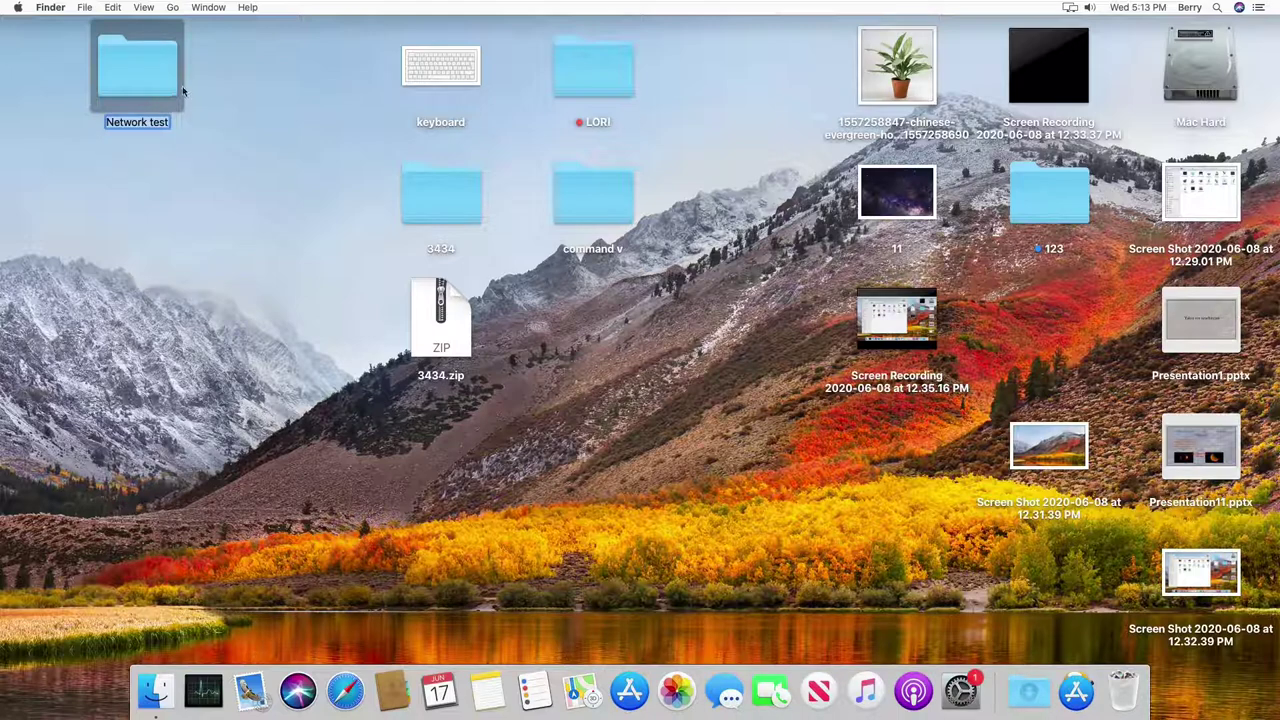
Step: Open the Network test folder, move the plant image into it, and close the window
key("Return")
key("super+o")
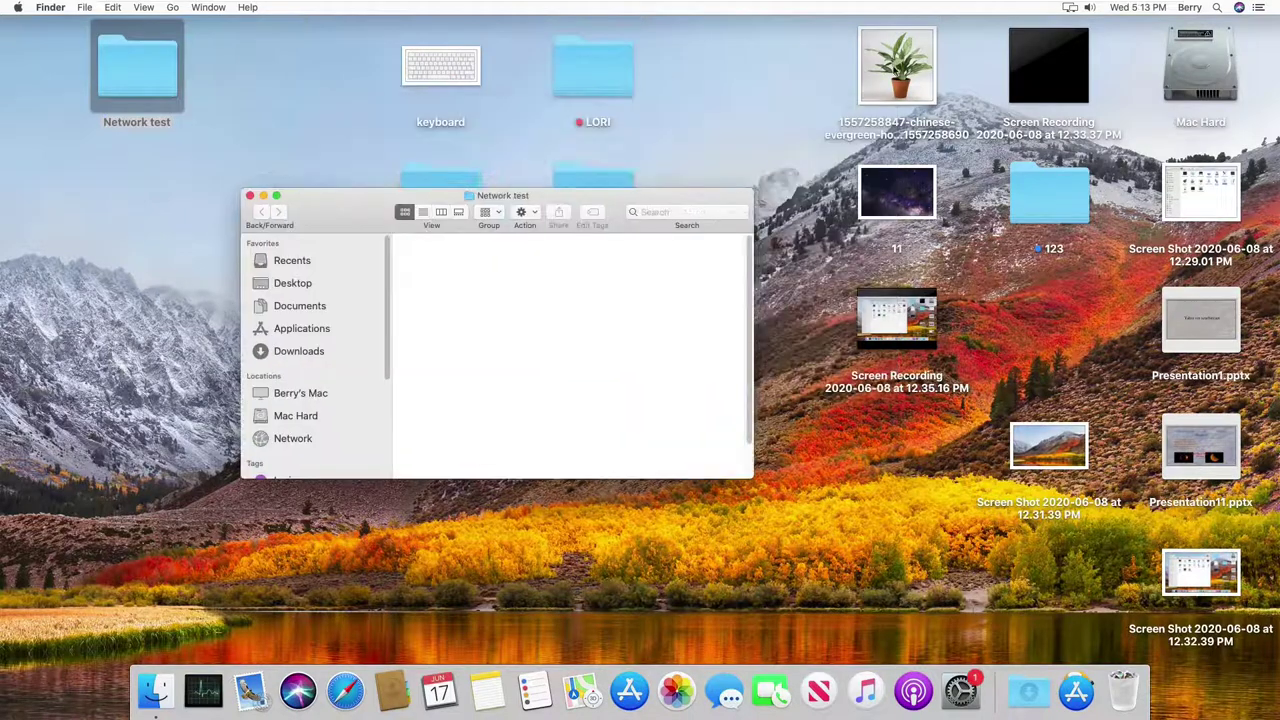
left_click_drag(897, 65, 545, 318)
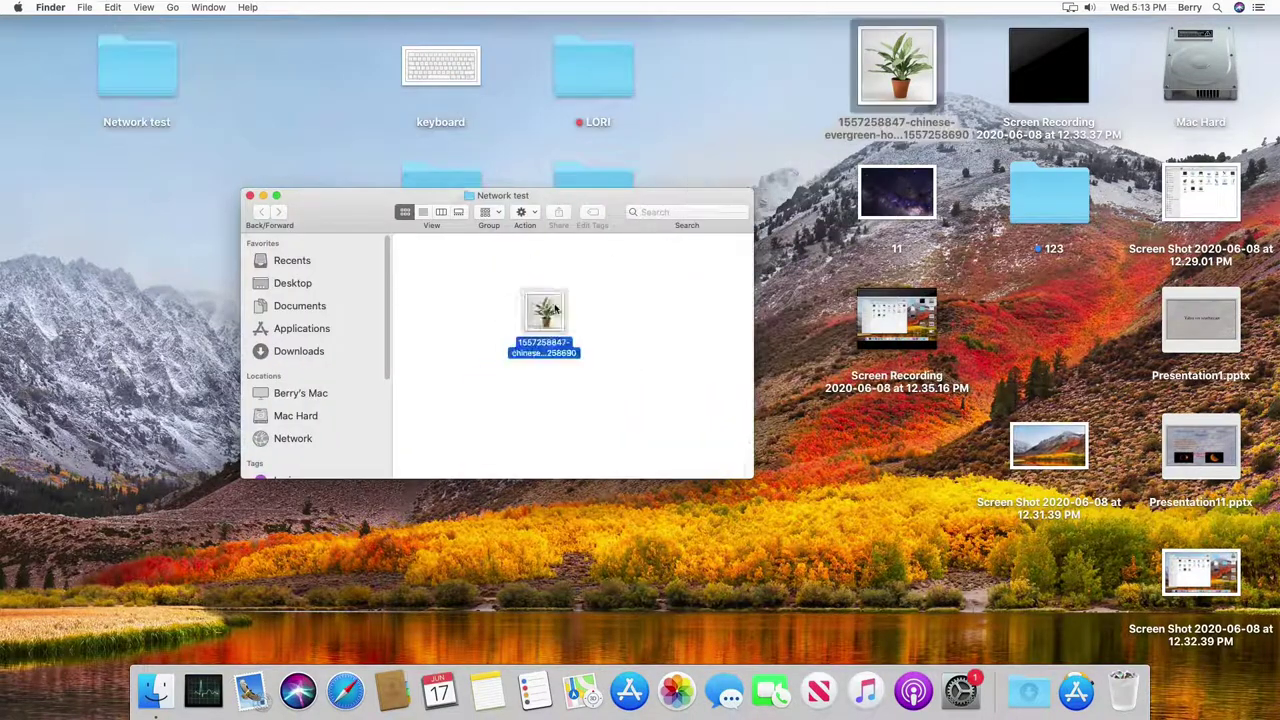
left_click(250, 197)
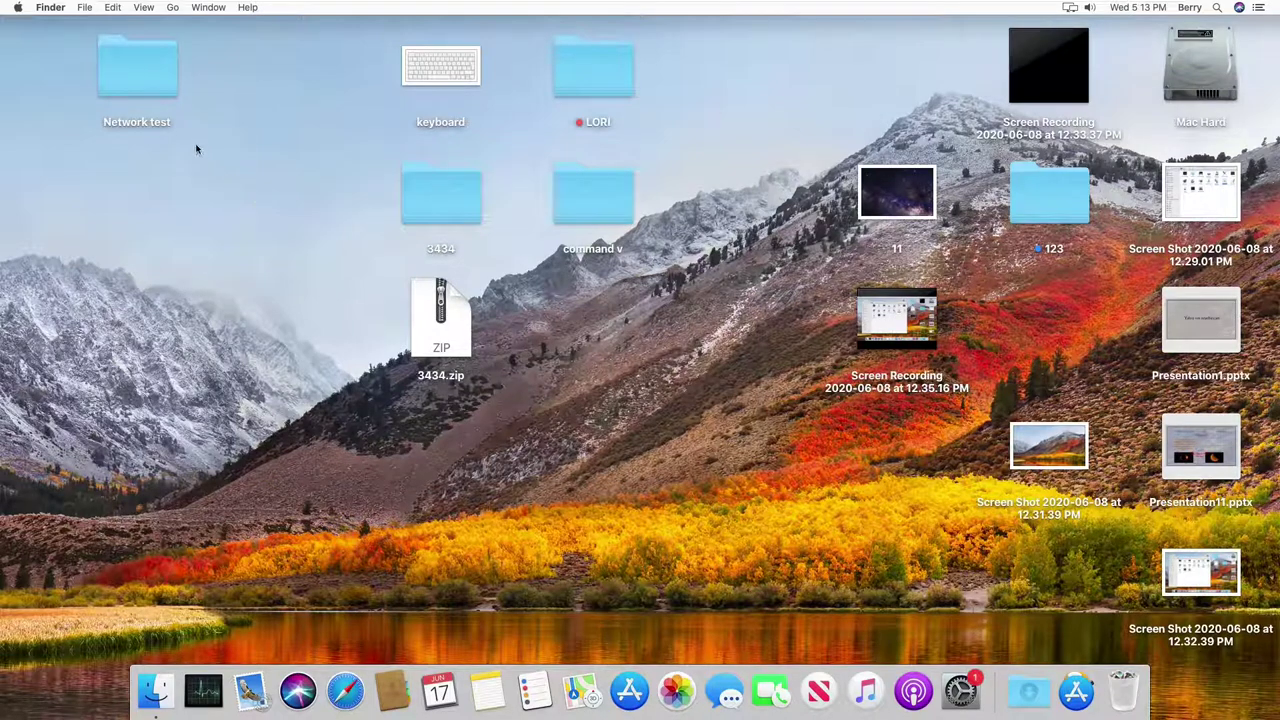
Step: From the Apple menu, go to System Preferences > Sharing and tick File Sharing
left_click(18, 8)
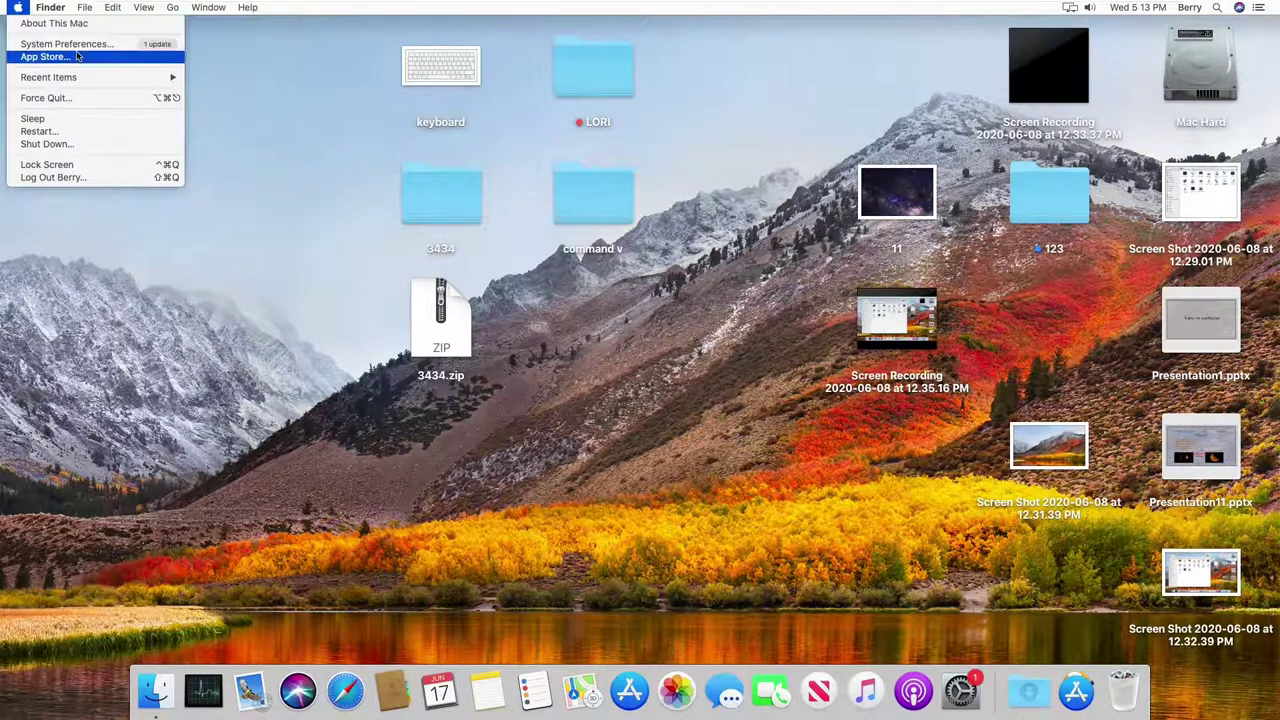
left_click(122, 45)
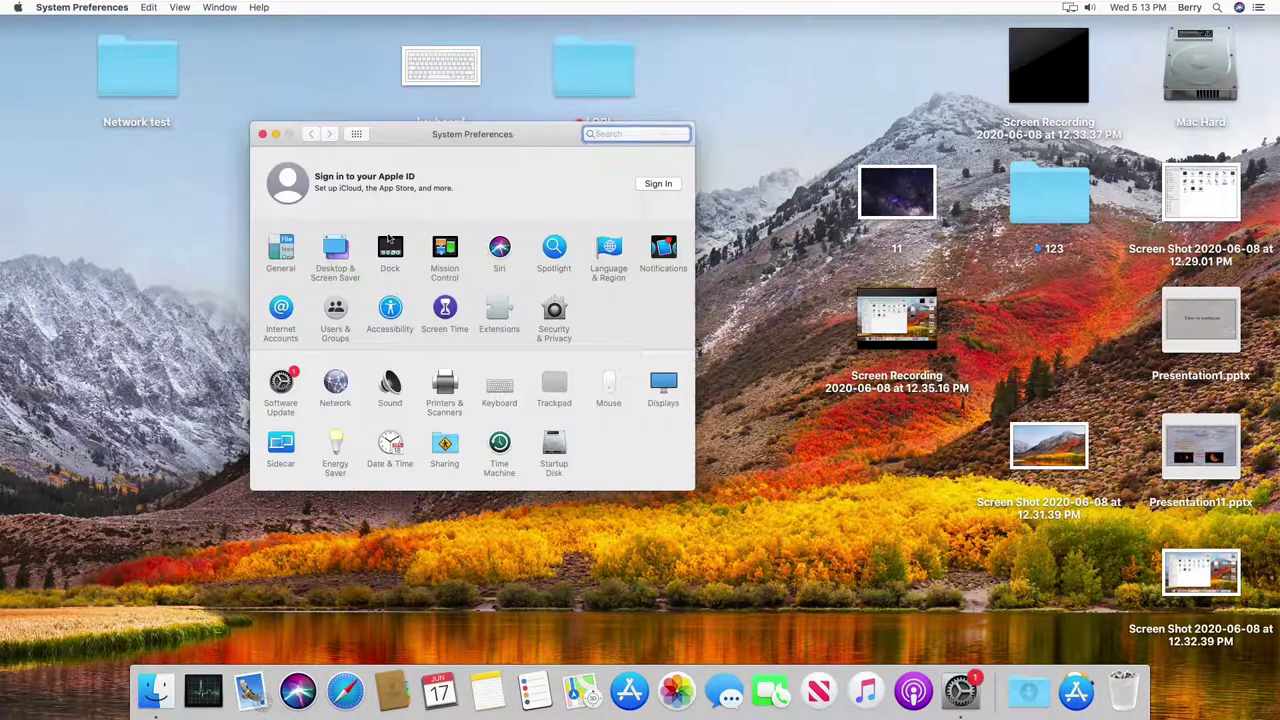
left_click(451, 451)
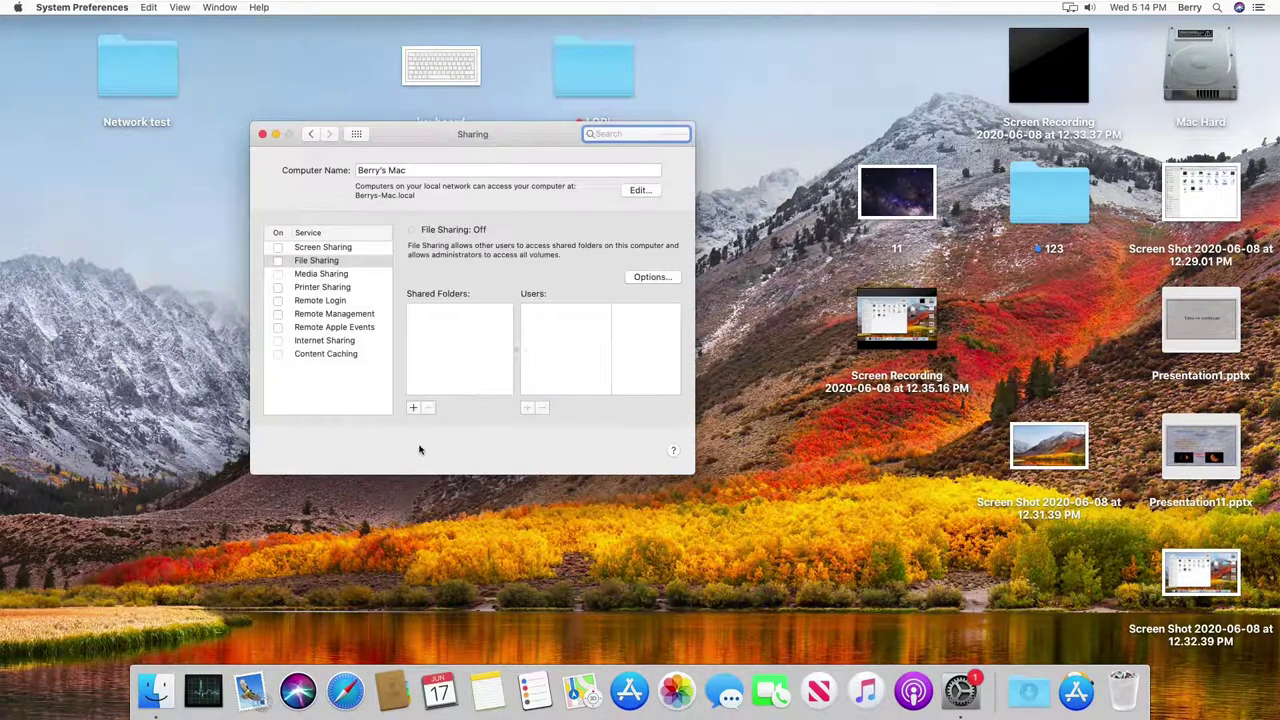
left_click(300, 262)
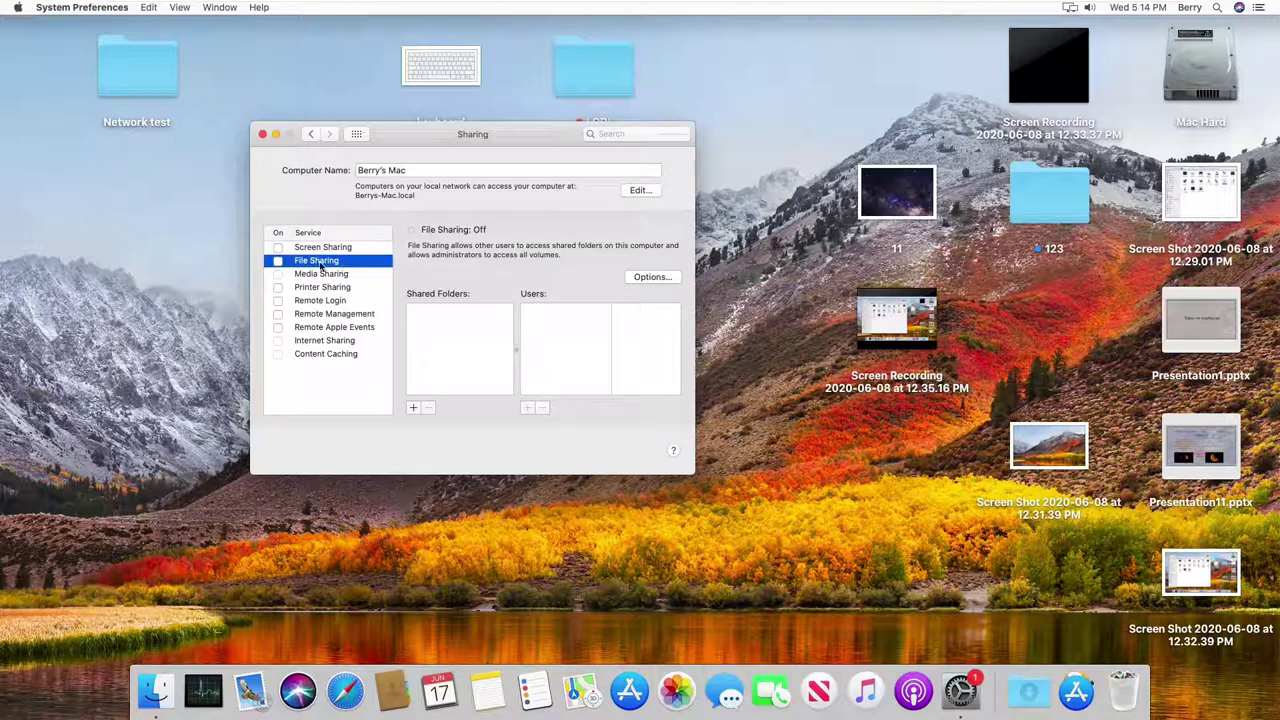
left_click(278, 261)
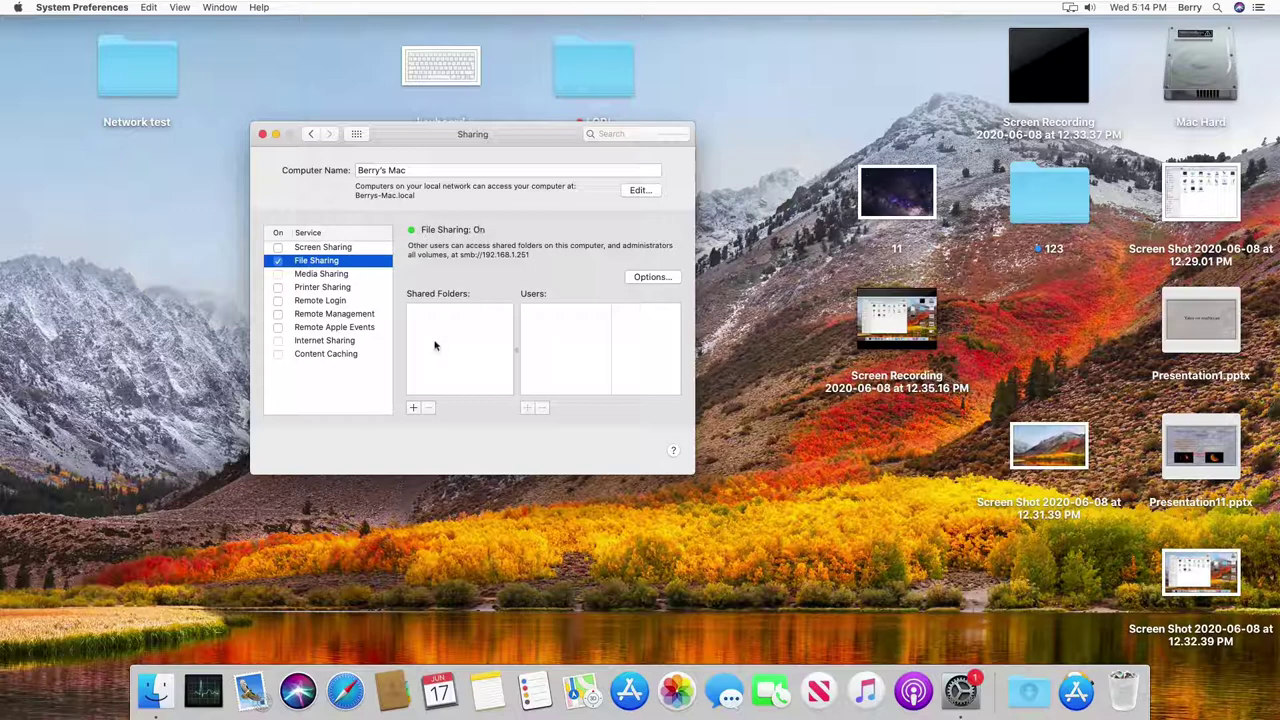
Step: Add the Desktop's 'Network test' folder to the Shared Folders list
left_click(413, 407)
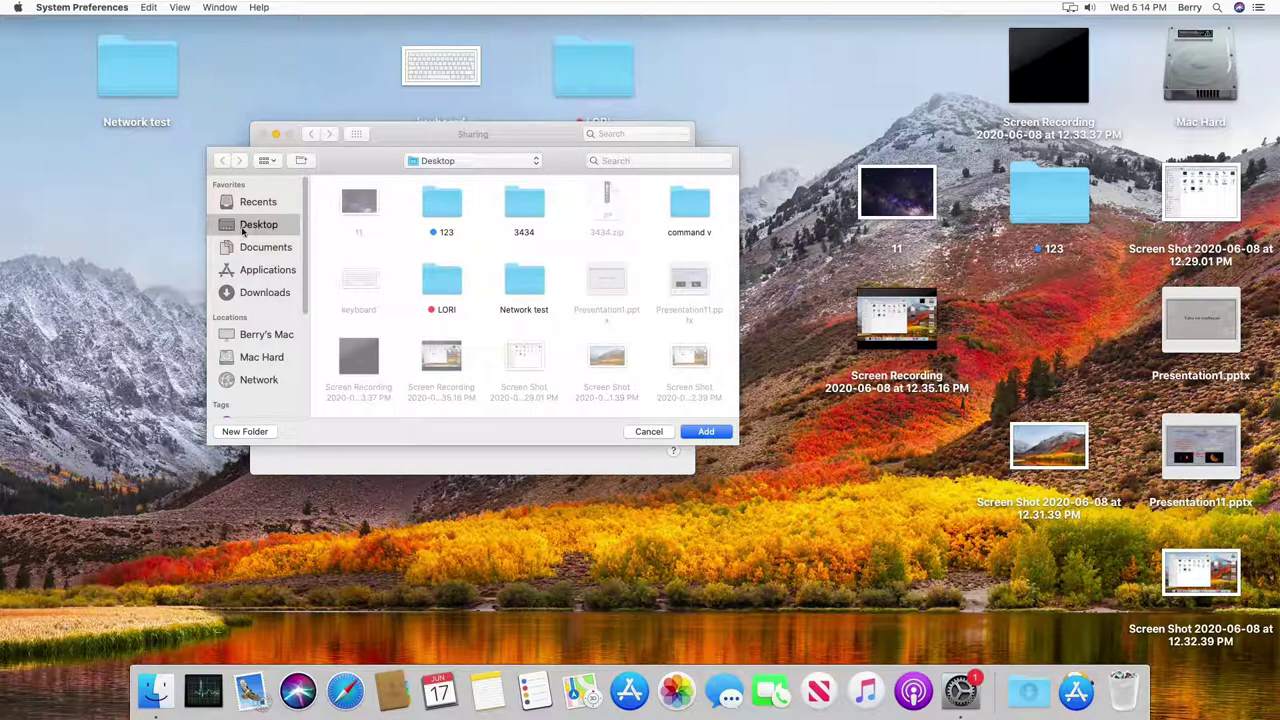
left_click(524, 292)
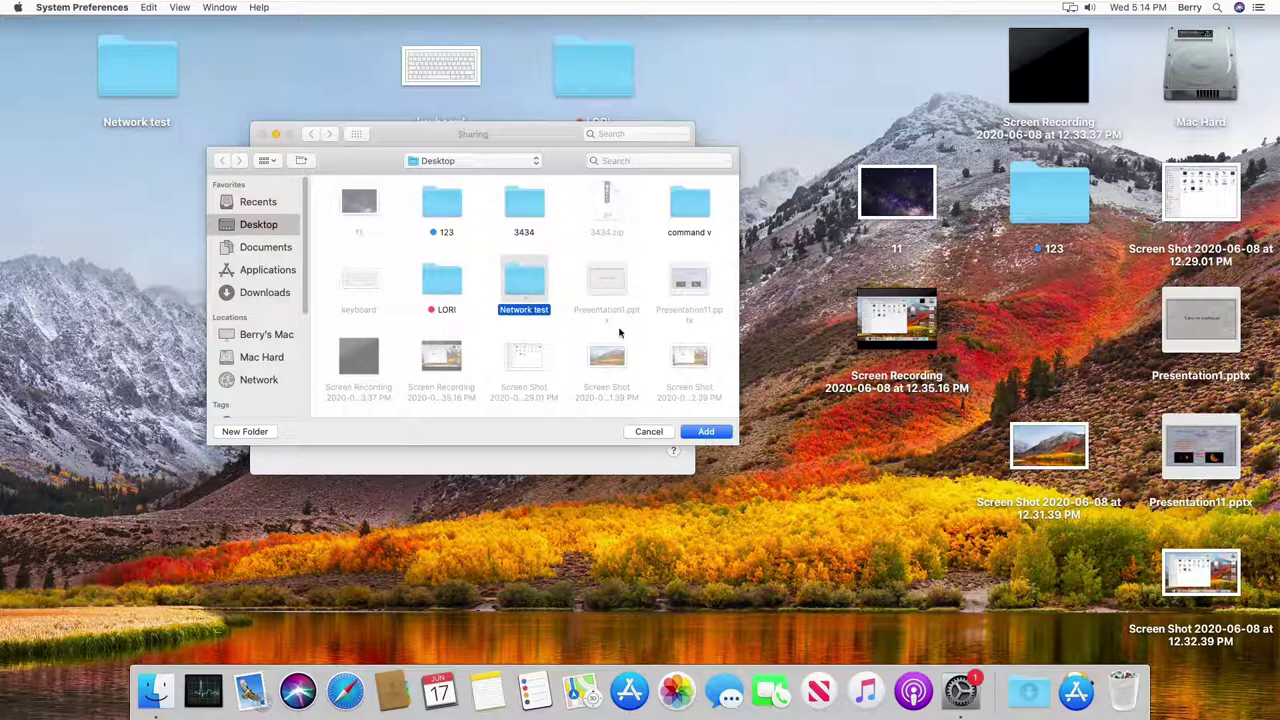
left_click(705, 431)
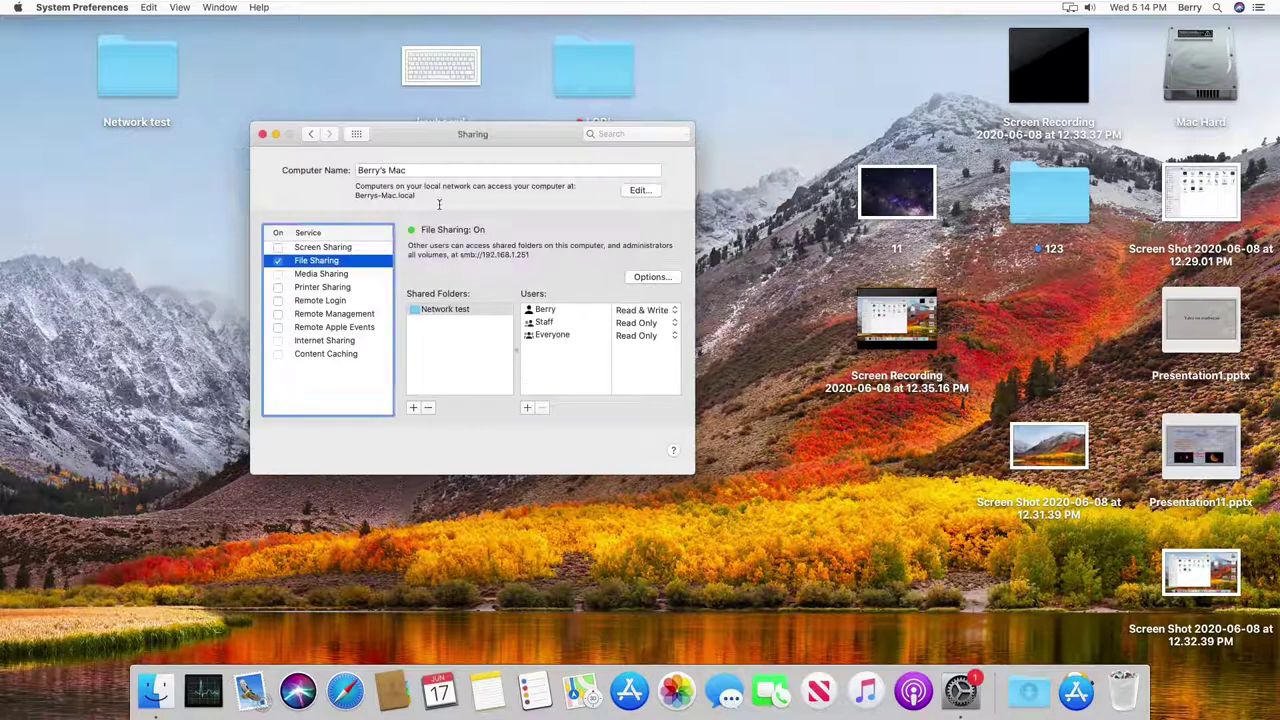
left_click(430, 324)
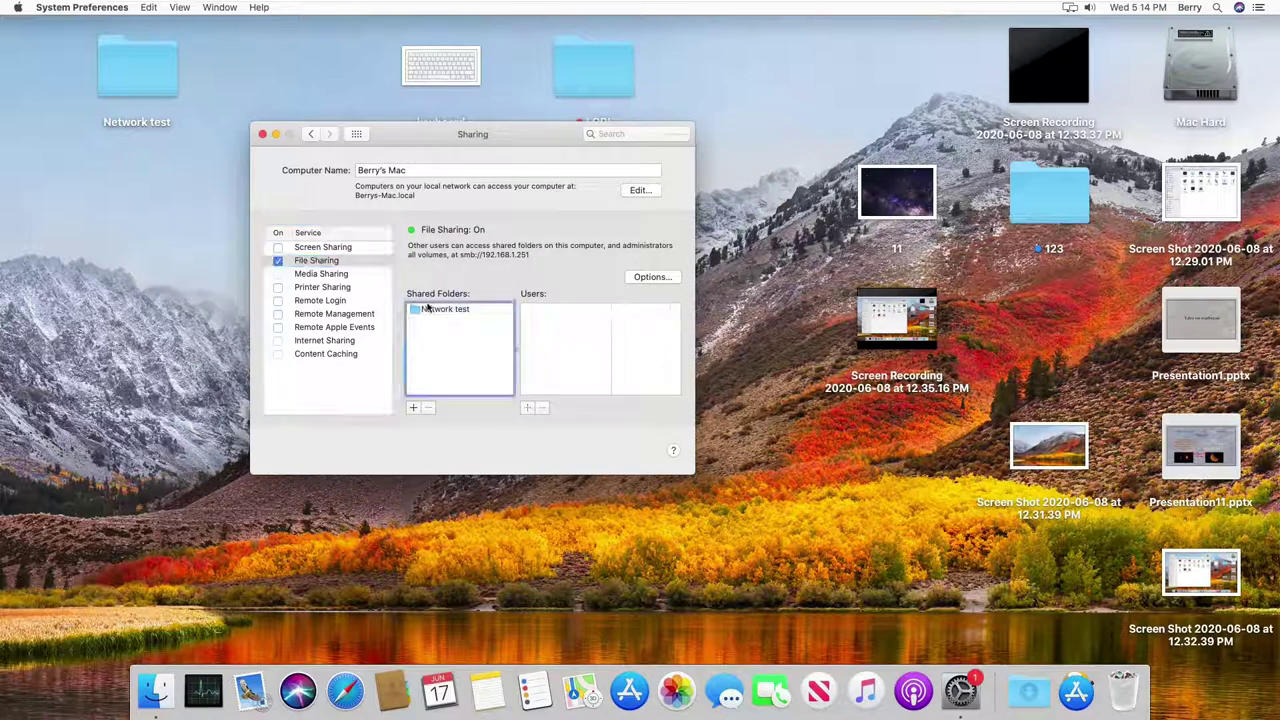
left_click(436, 312)
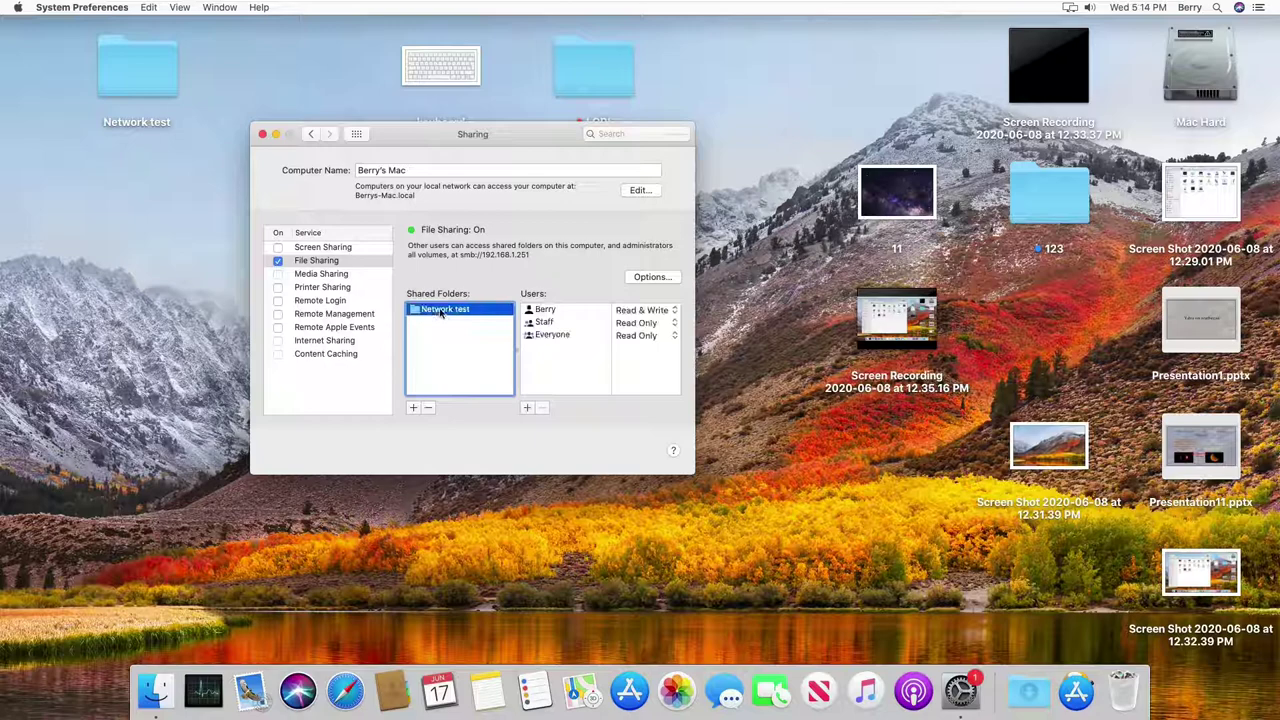
left_click(554, 360)
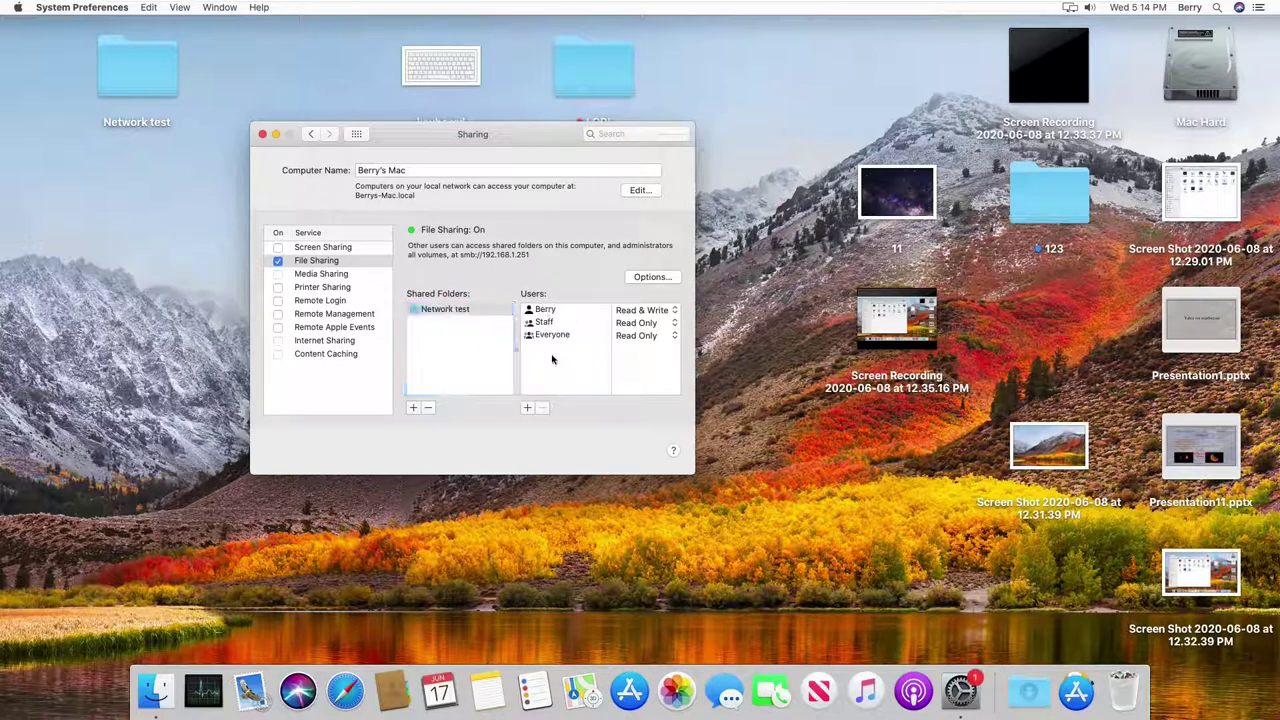
left_click(555, 336)
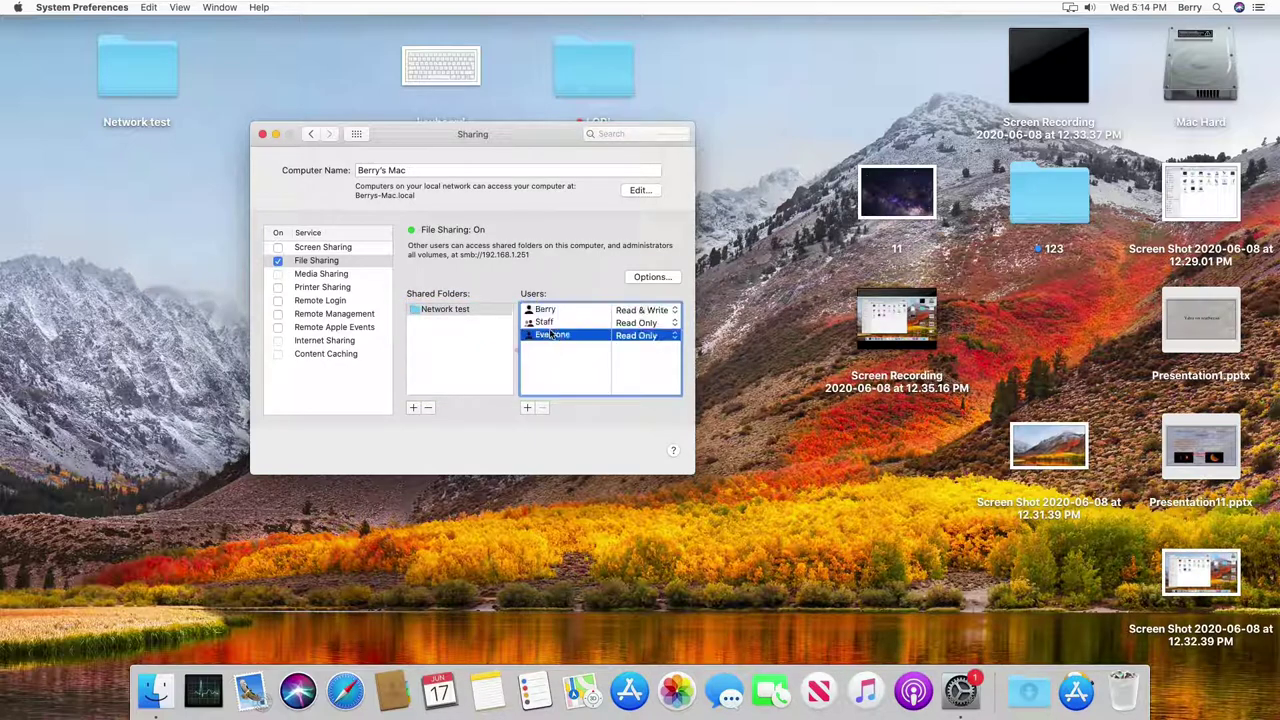
left_click(549, 323)
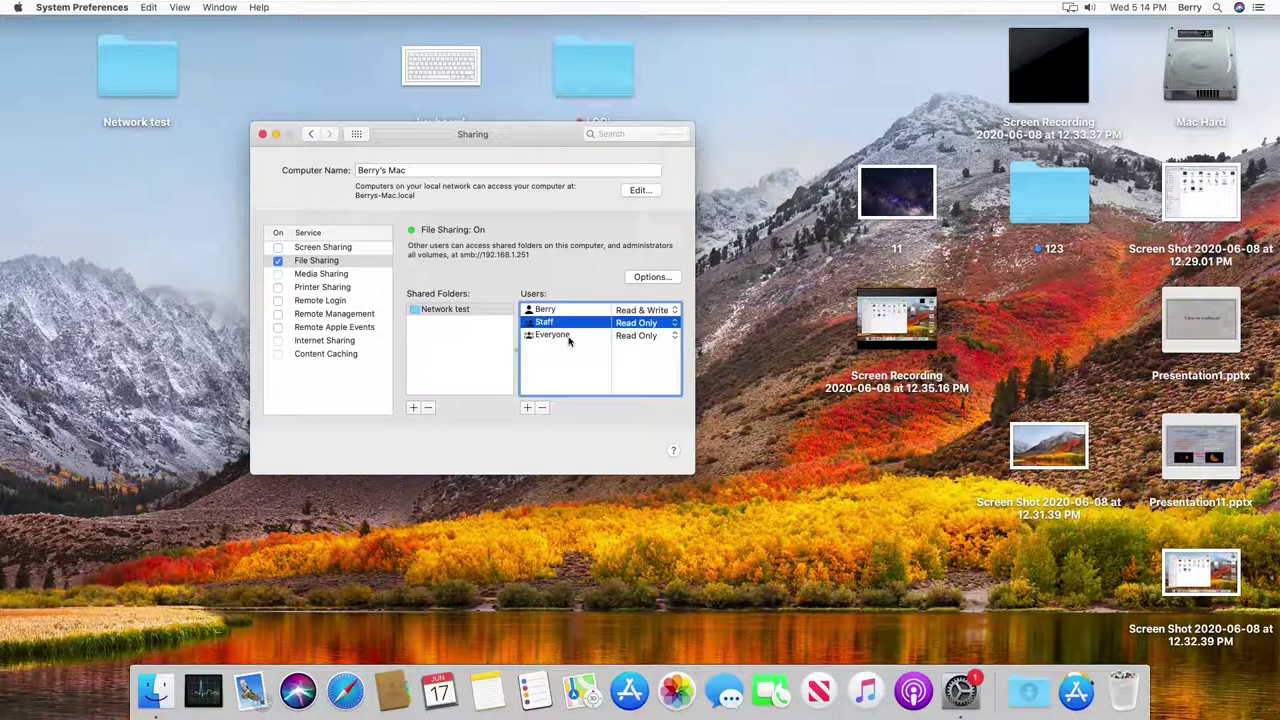
left_click(567, 338)
left_click(550, 323)
left_click(550, 311)
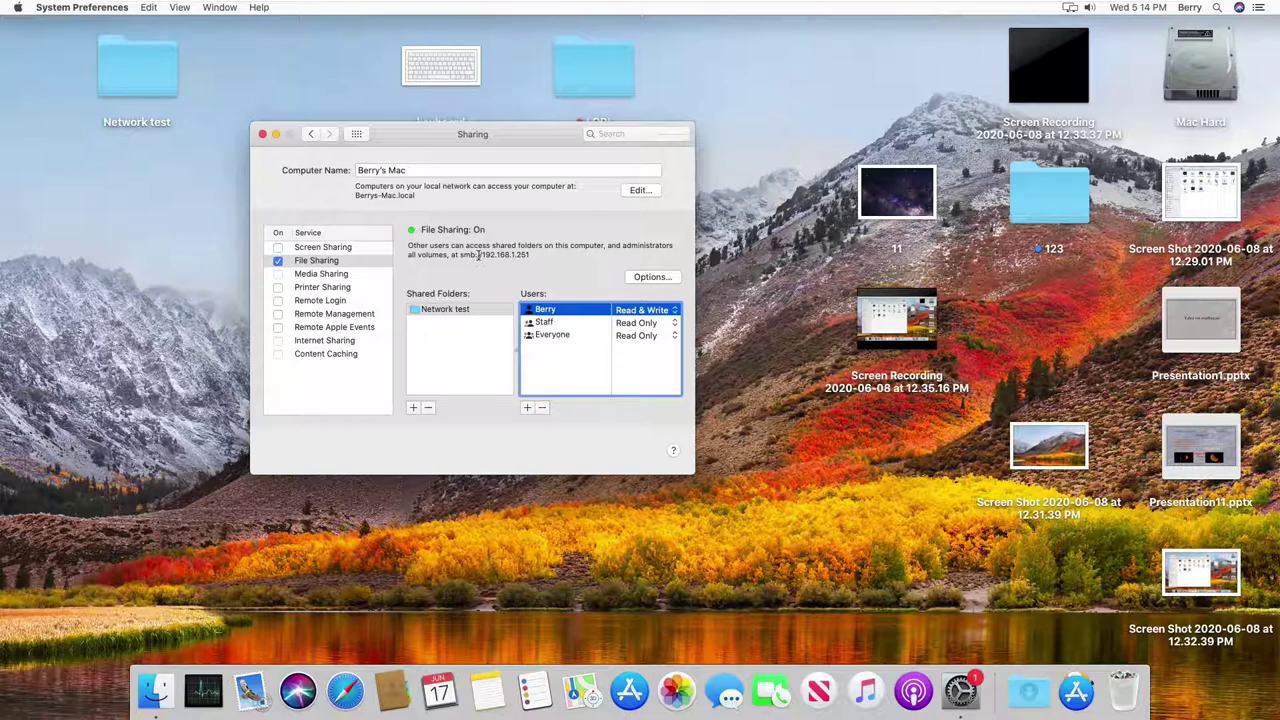
Step: Select the Mac's IP address 192.168.1.251 in the smb:// line, then close the Sharing window
left_click_drag(481, 254, 527, 264)
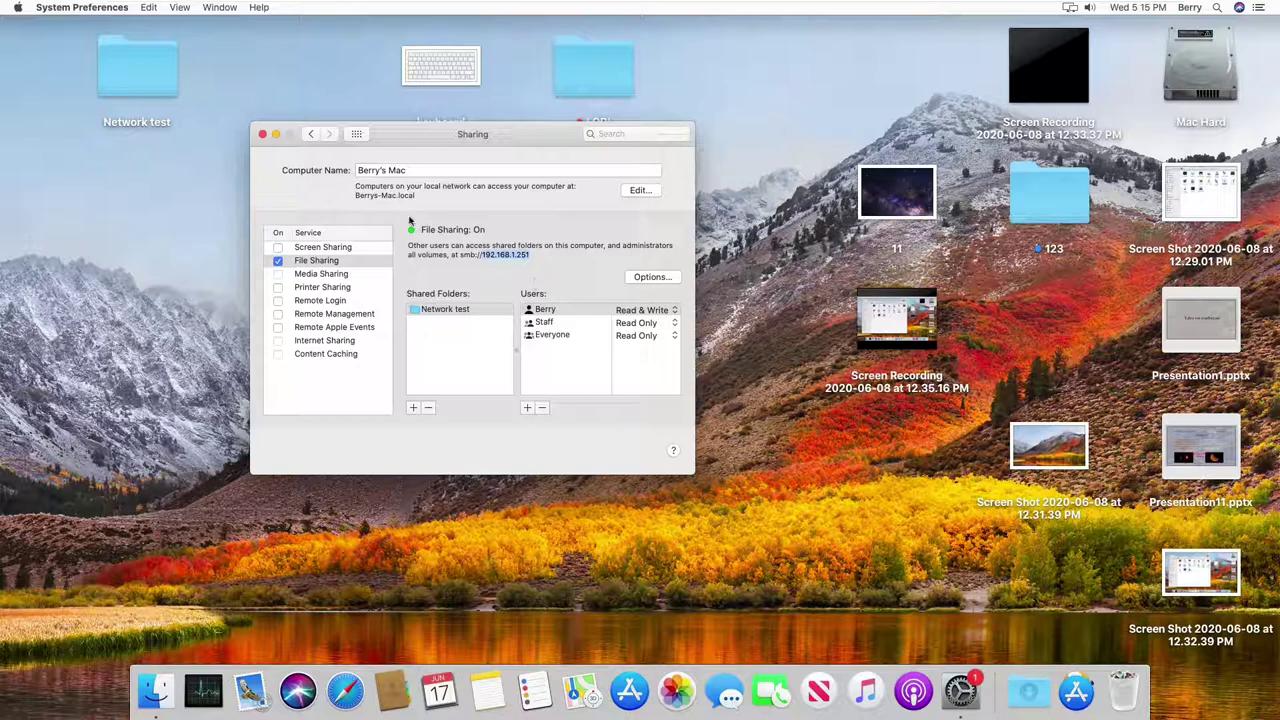
left_click(263, 134)
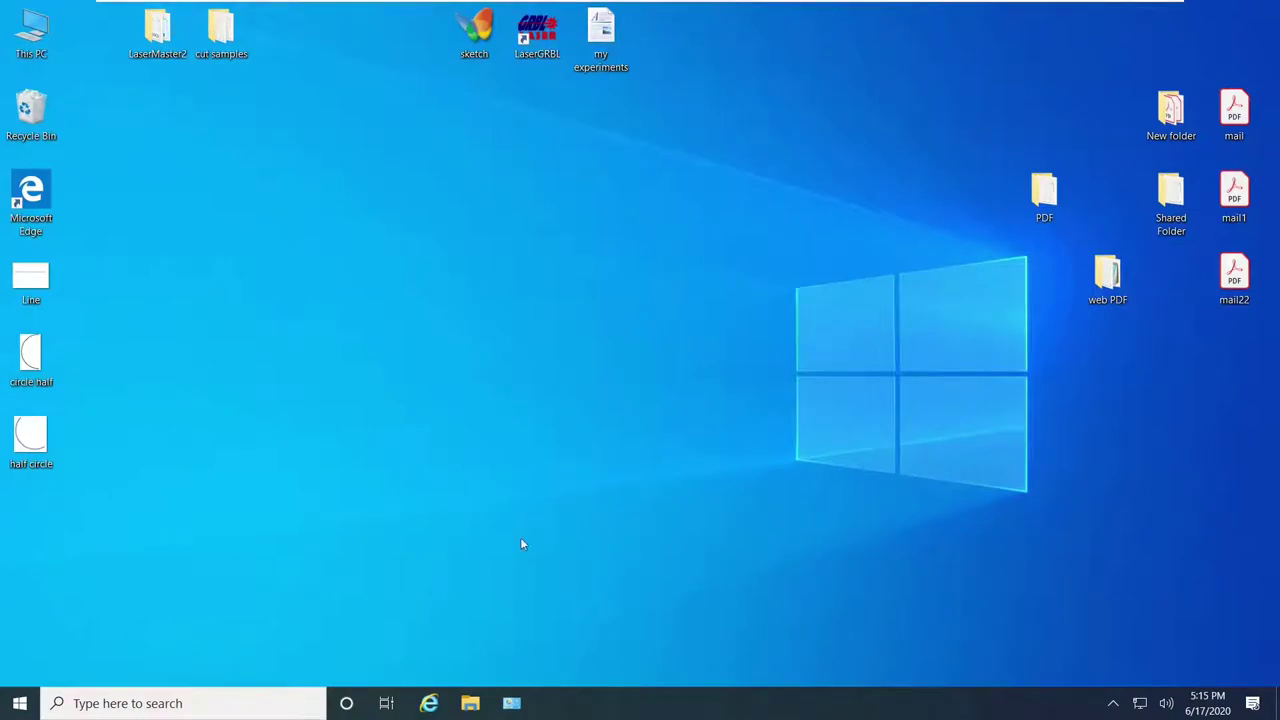
Step: Search 'this' in the Windows taskbar to open This PC, then move its window up
left_click(178, 702)
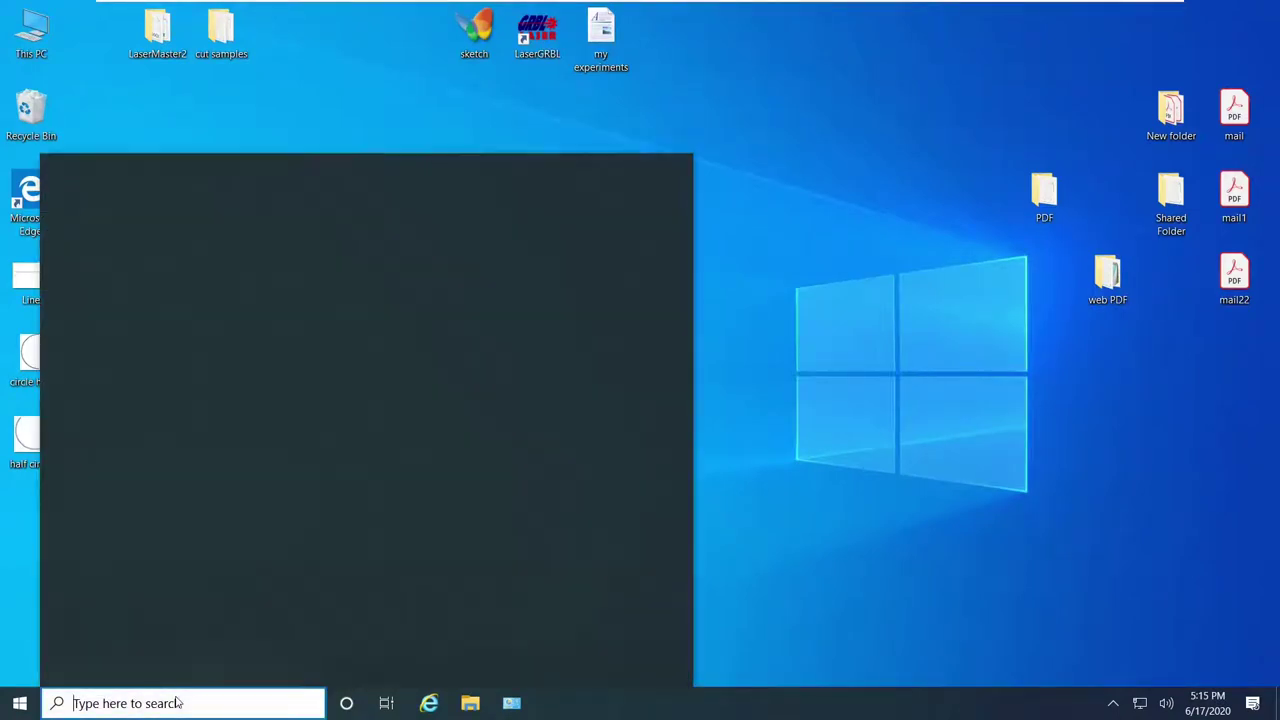
type("this")
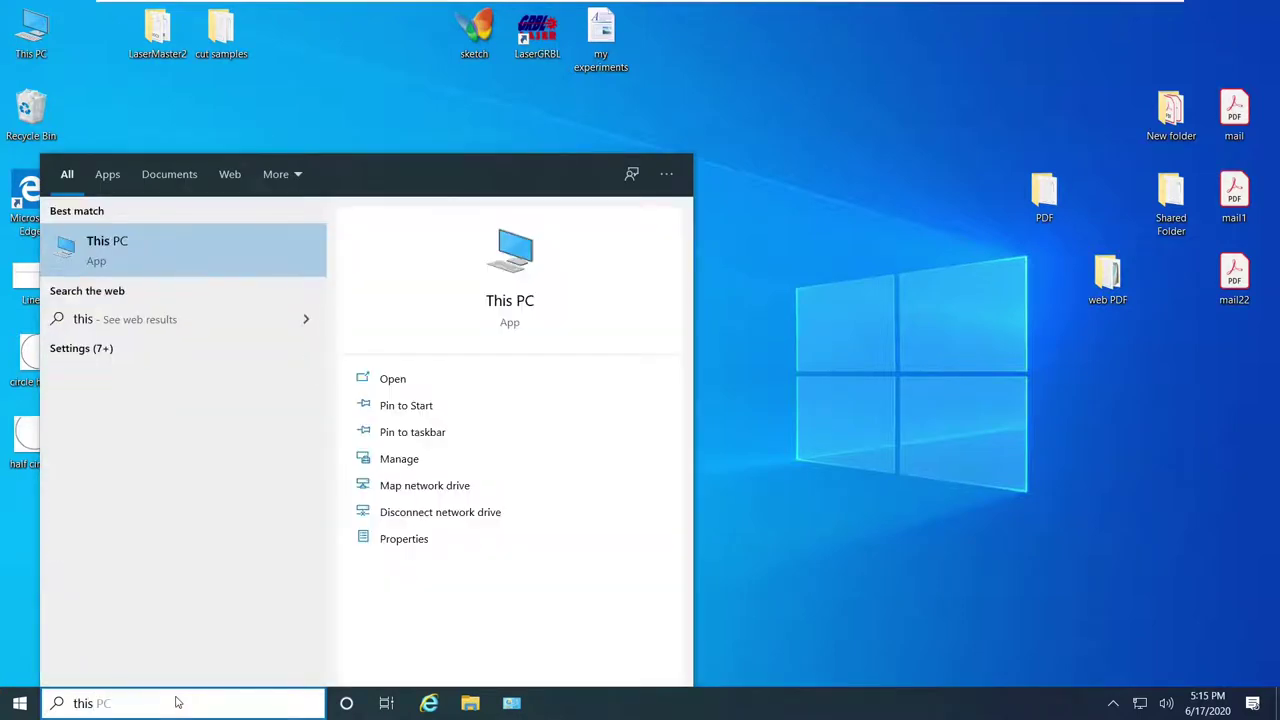
key("Return")
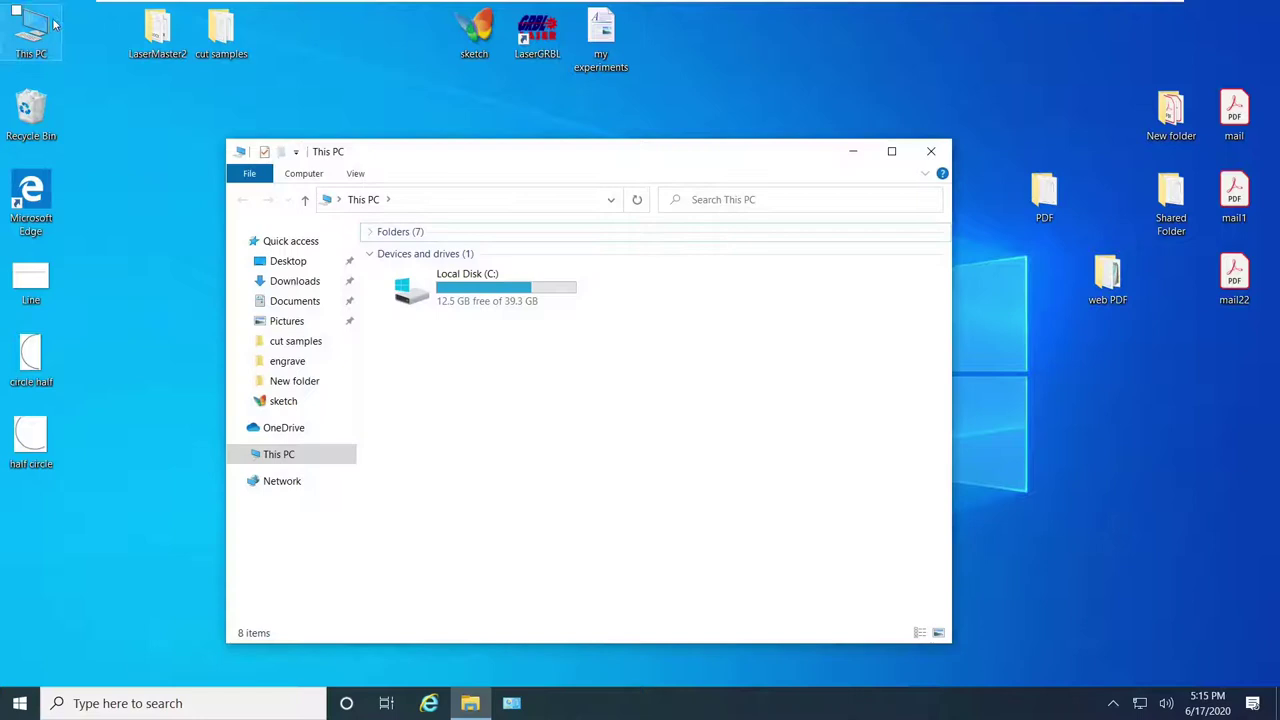
left_click_drag(548, 154, 453, 106)
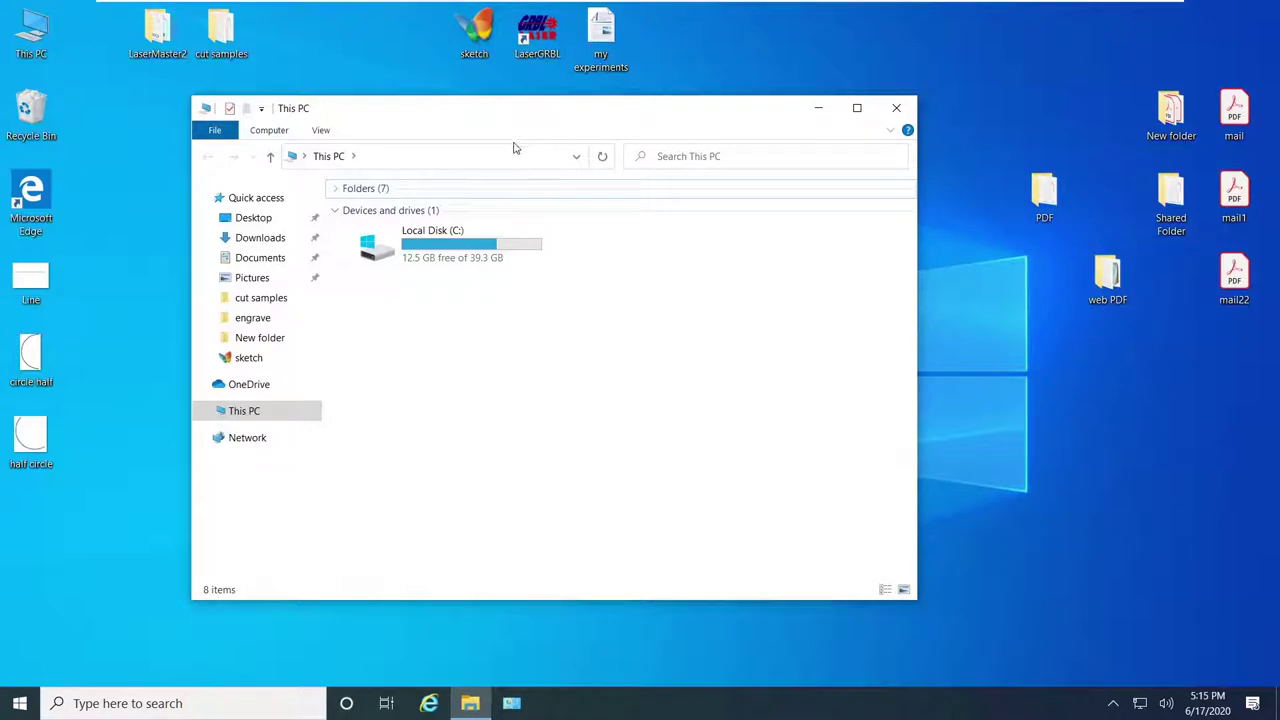
Step: Enter \\192.168.1.251 in the File Explorer address bar to reach the Mac
left_click(418, 163)
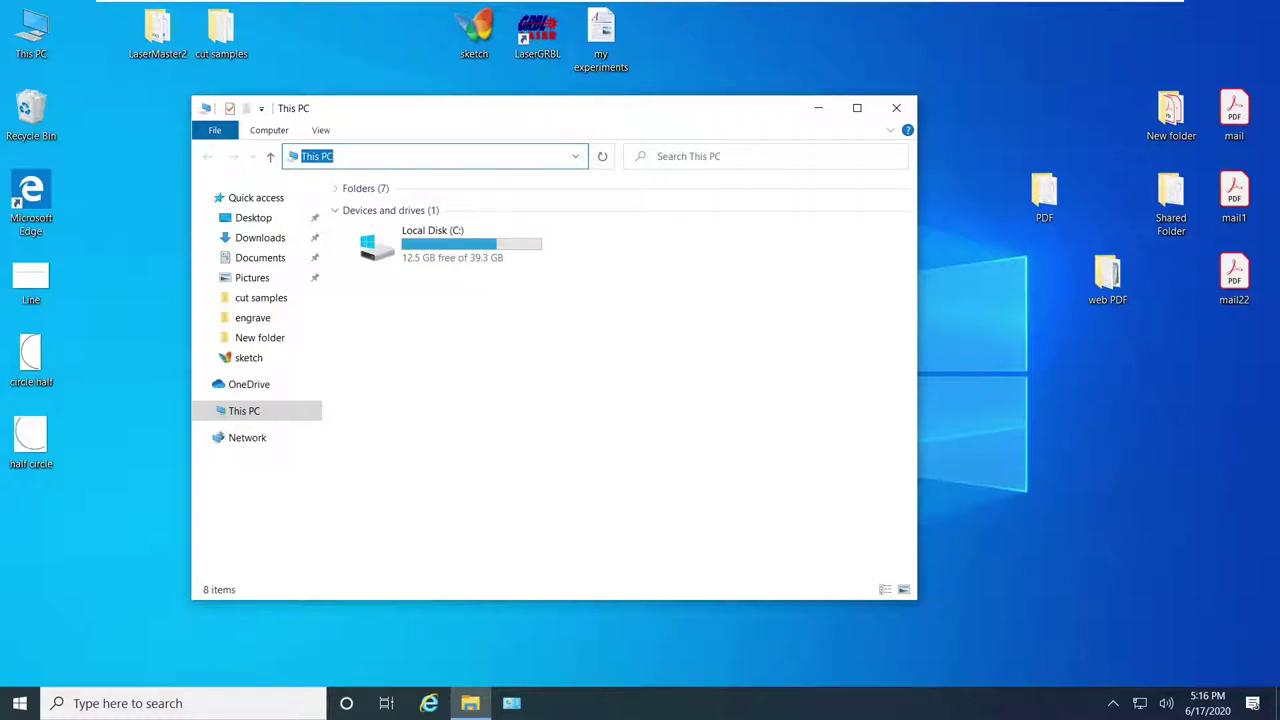
type("\\\\")
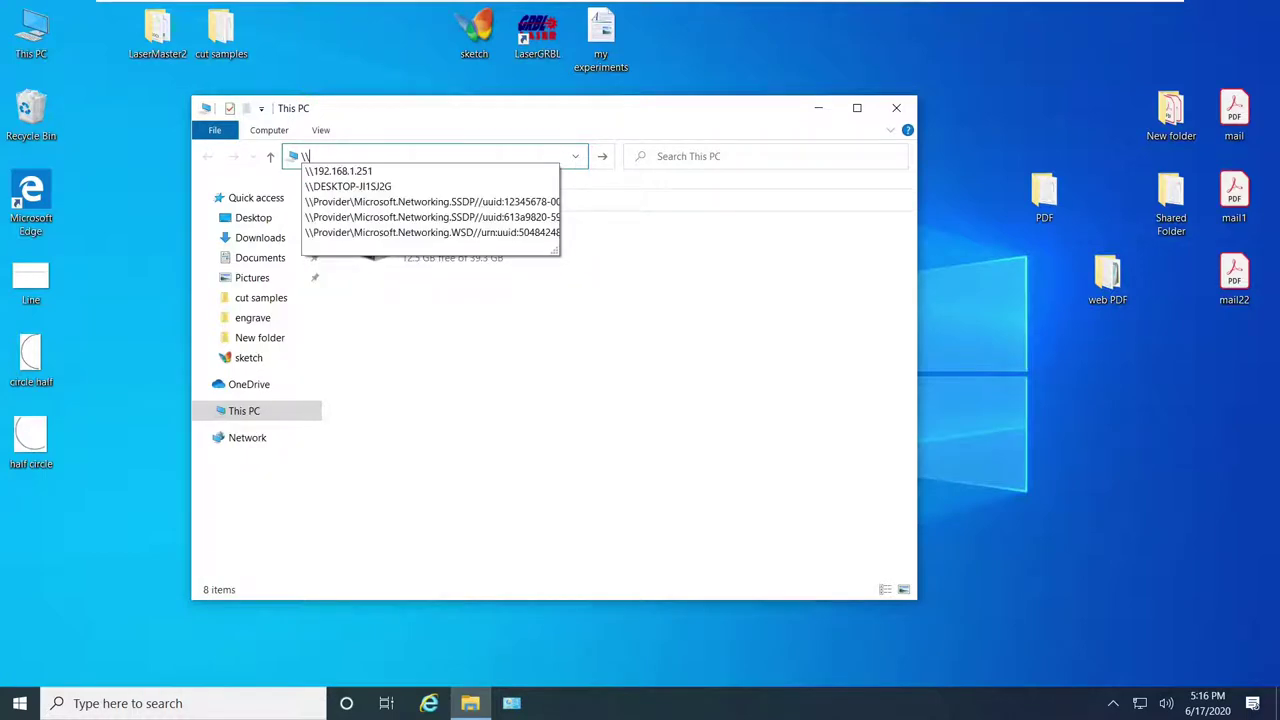
type("192.168.1.2")
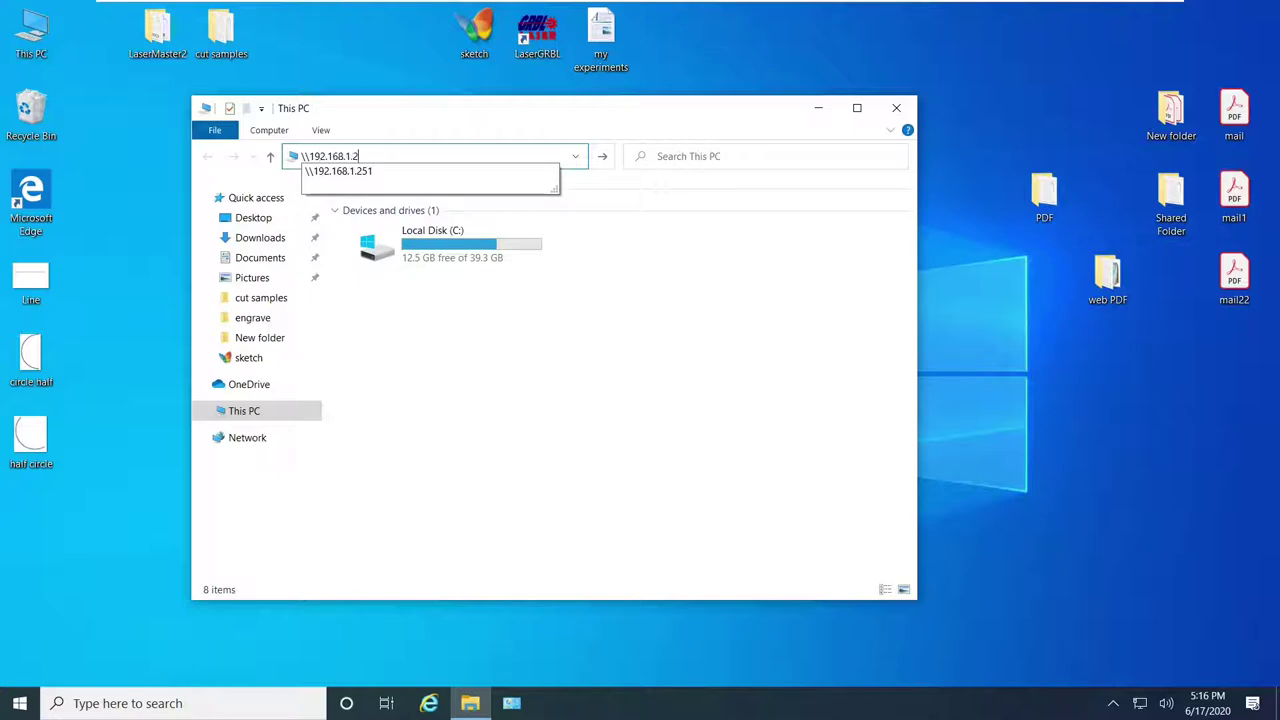
type("51")
key("Return")
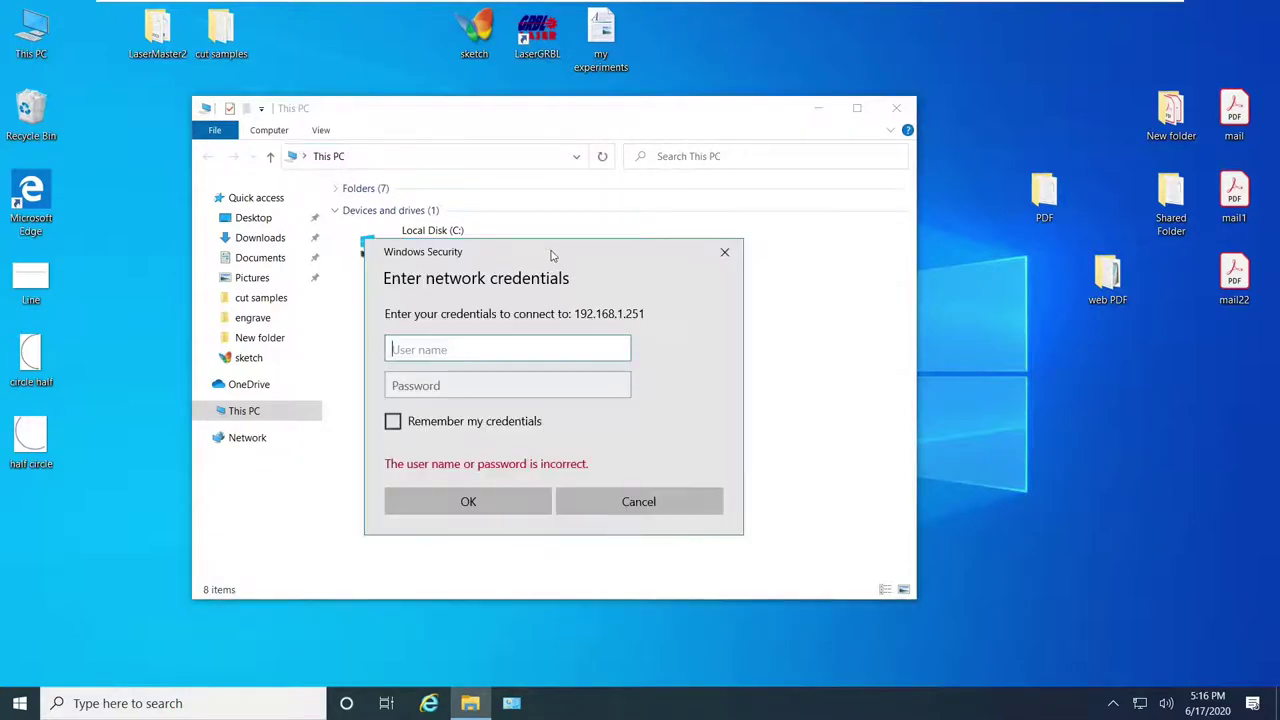
Step: Enter the Mac account's user name and password, leave Remember my credentials unchecked, and confirm
left_click_drag(551, 251, 638, 220)
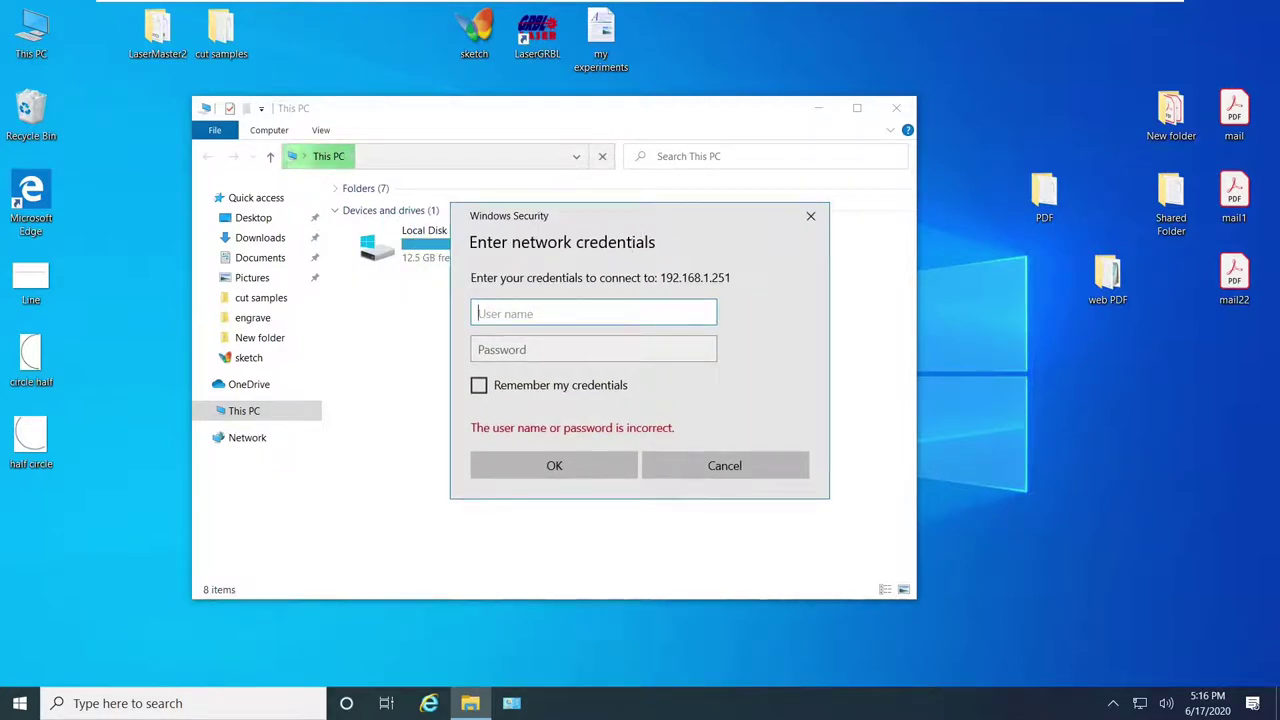
type("berry")
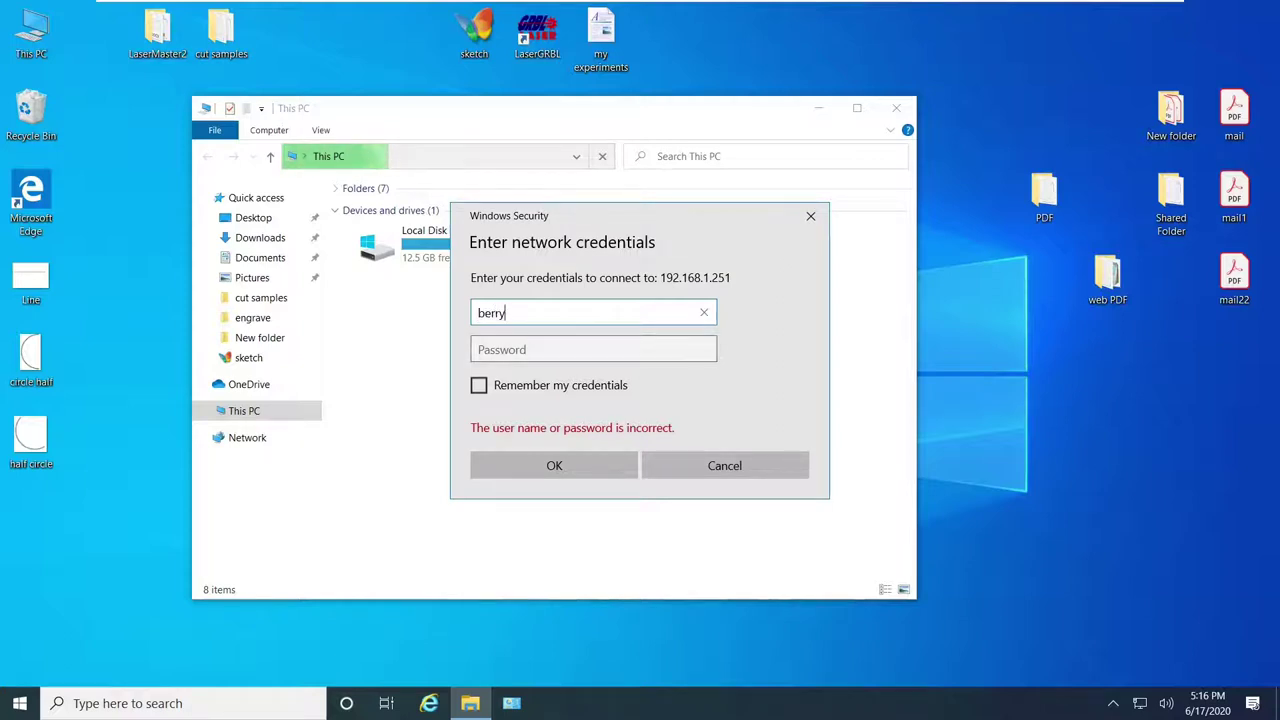
key("Tab")
type("••••")
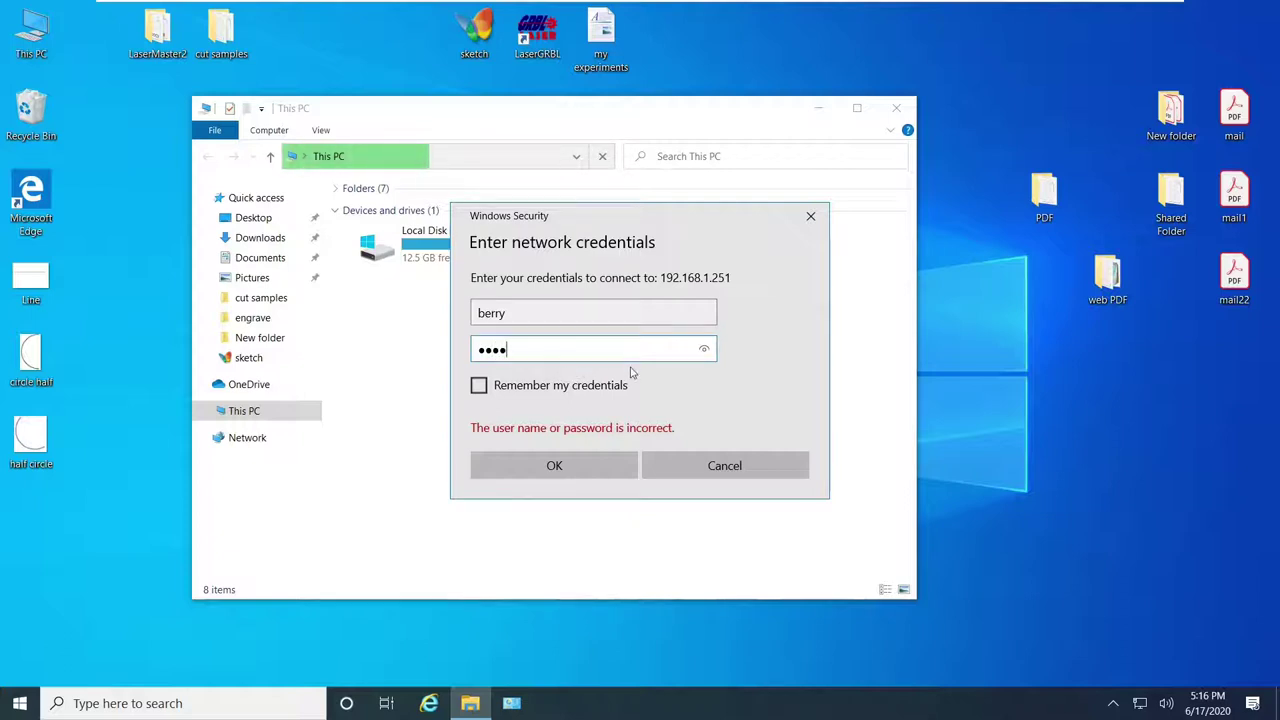
left_click(502, 392)
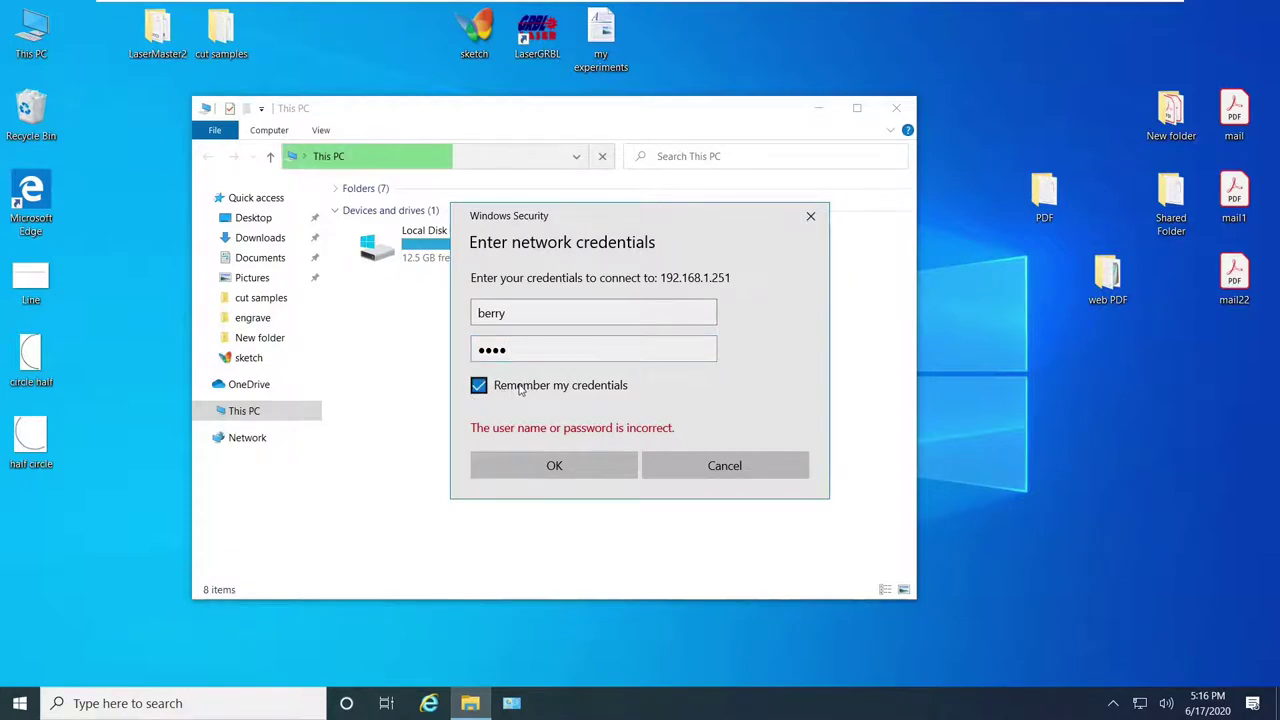
left_click(519, 390)
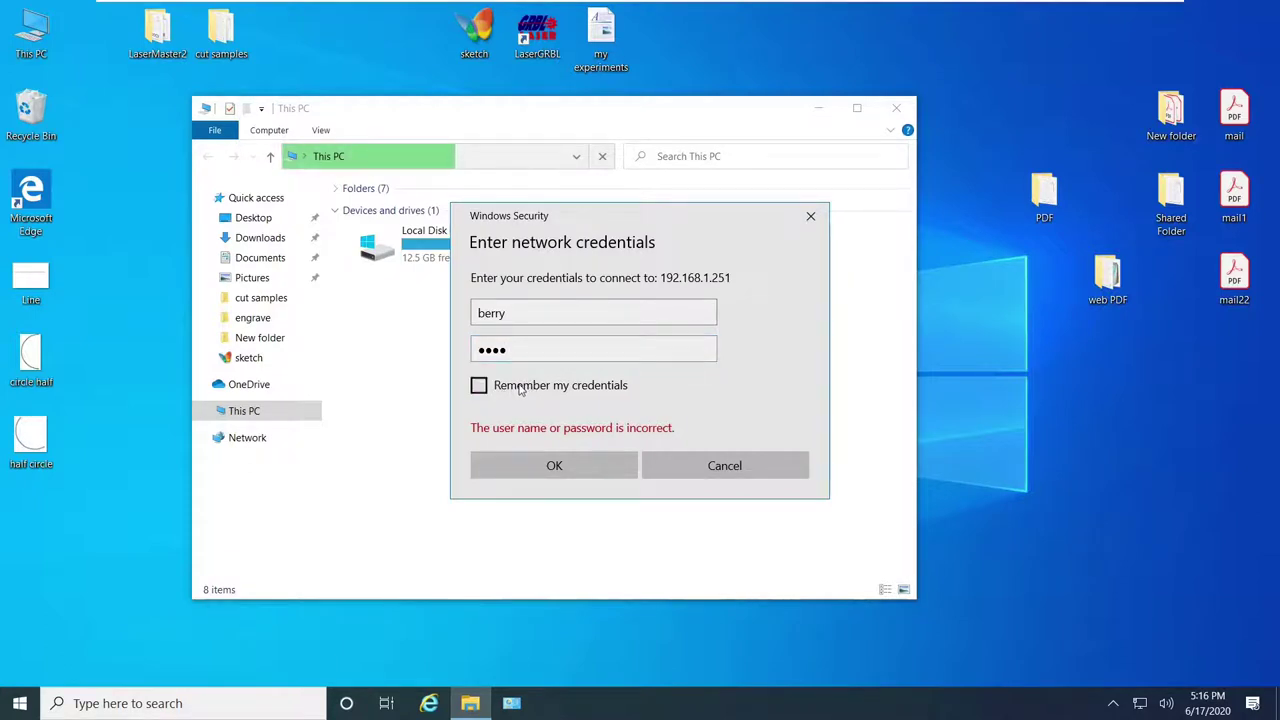
left_click(572, 467)
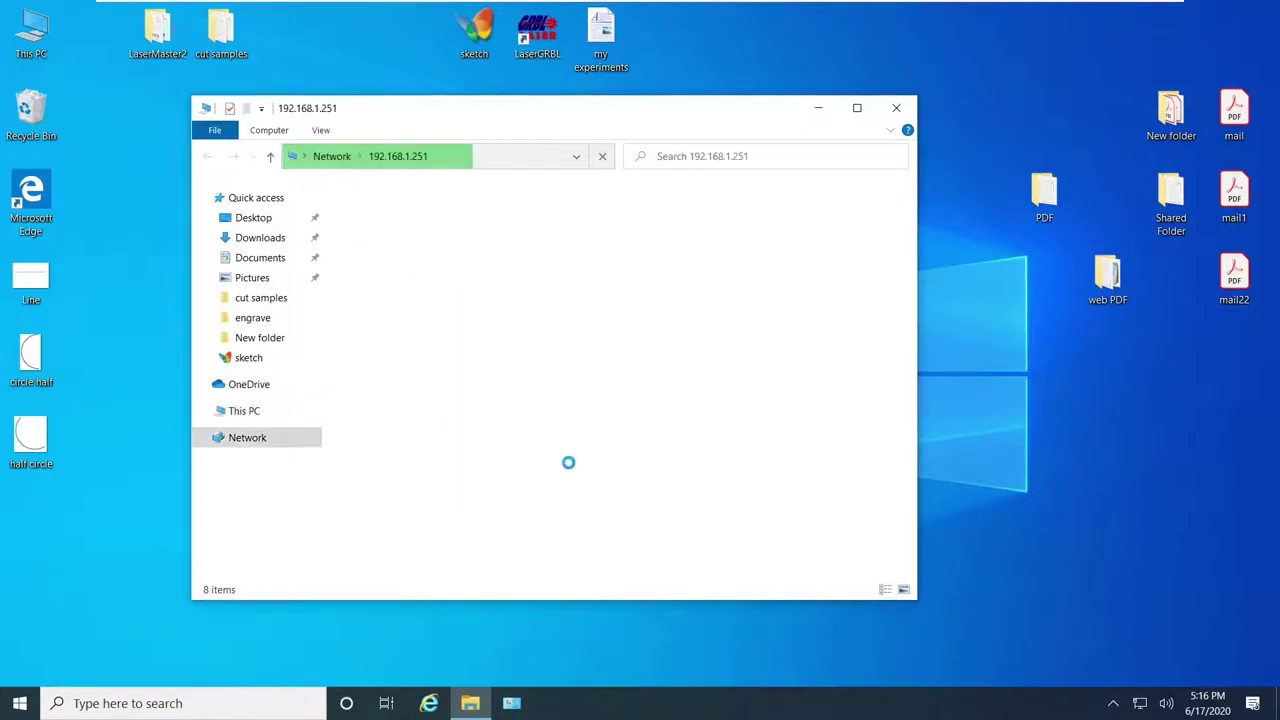
left_click_drag(670, 365, 373, 174)
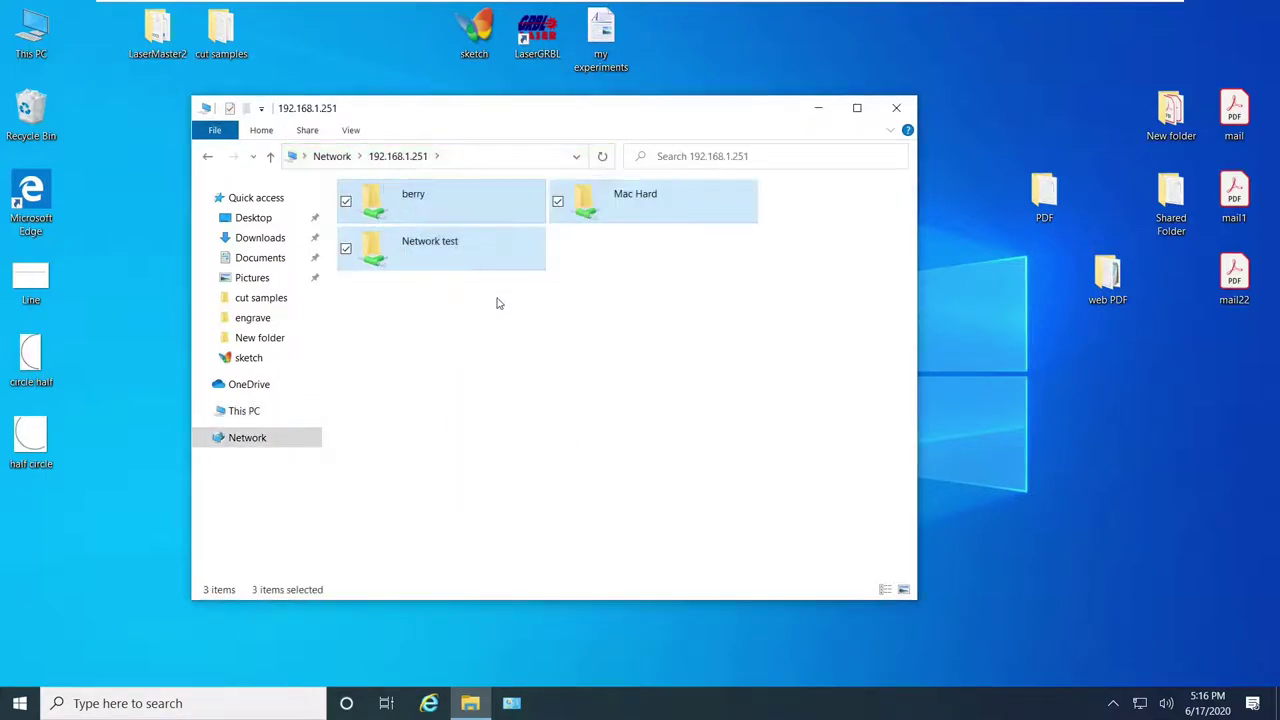
left_click(497, 303)
left_click_drag(514, 114, 523, 114)
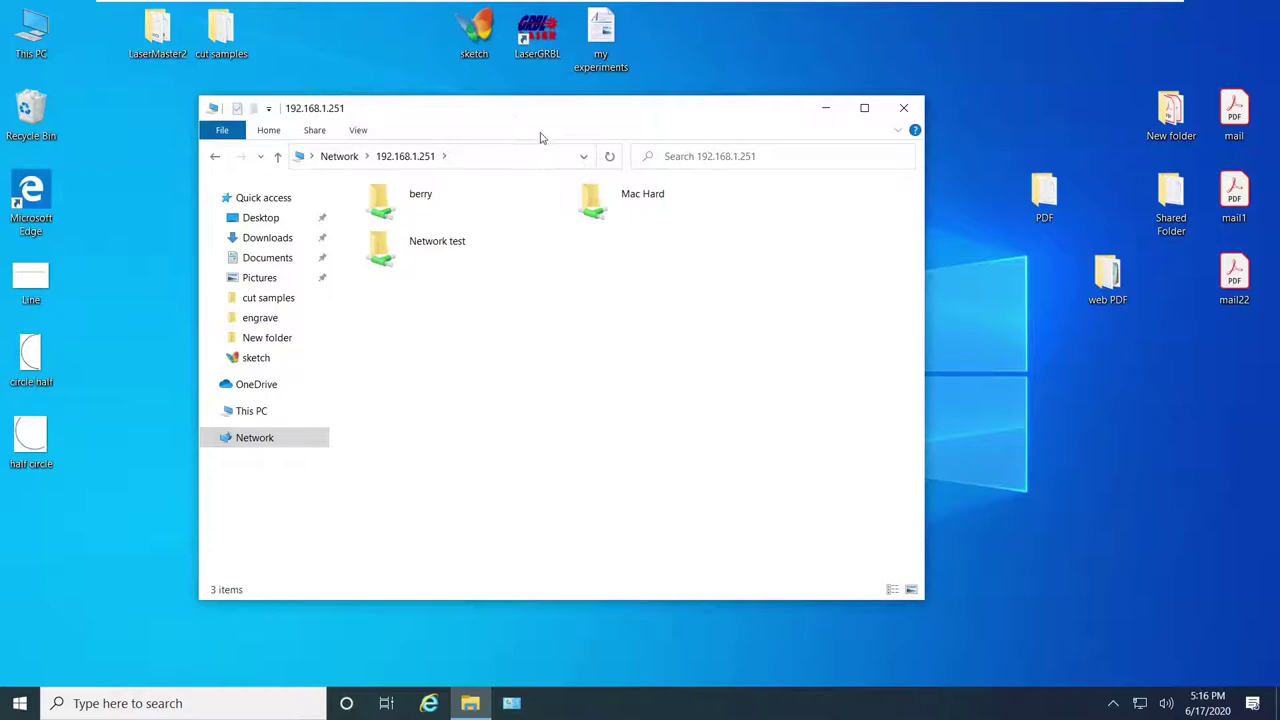
left_click_drag(474, 266, 466, 337)
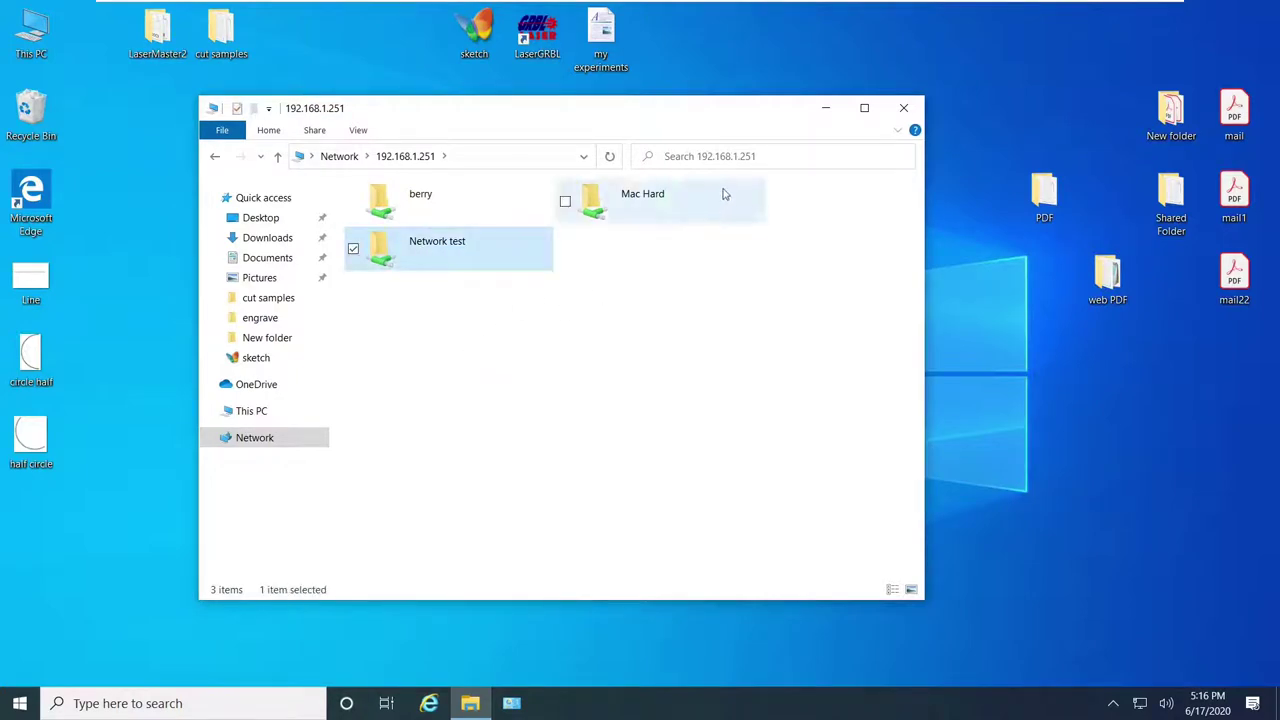
left_click_drag(725, 194, 600, 210)
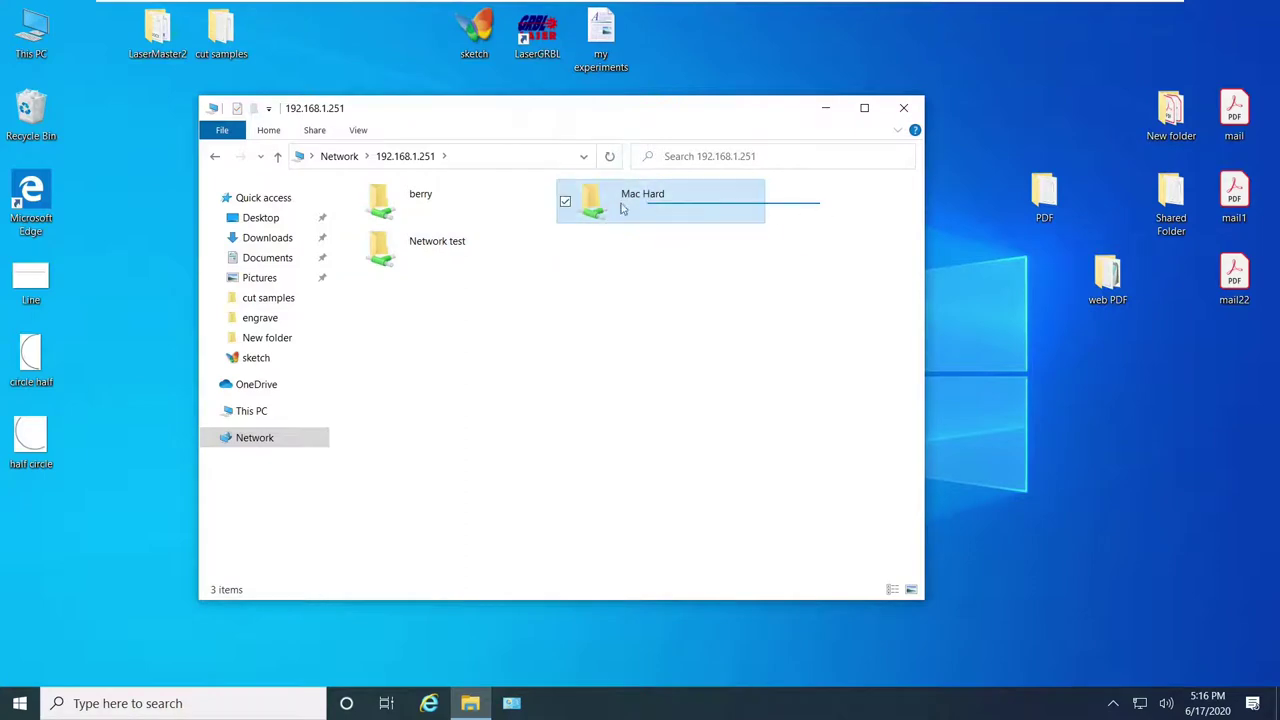
left_click(437, 205, "ctrl")
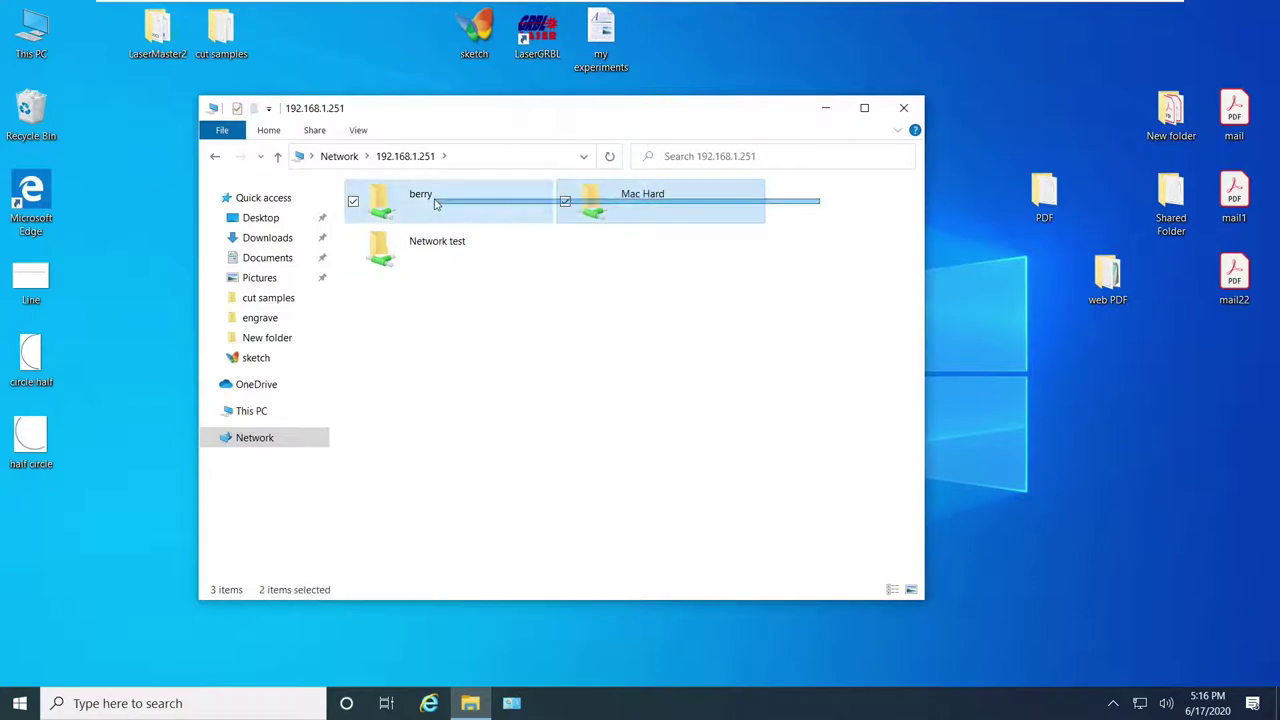
left_click(461, 321)
left_click_drag(824, 195, 470, 212)
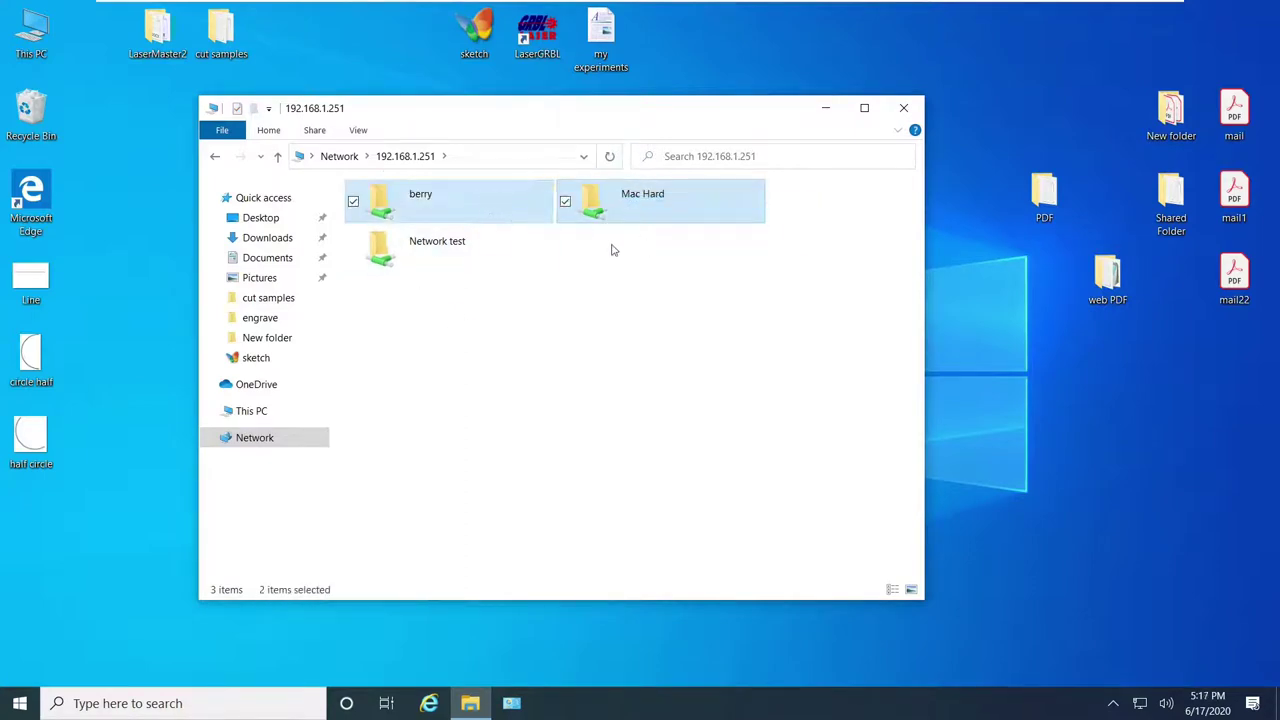
left_click(537, 326)
Step: Open the Network test share and switch its view to Large icons
double_click(434, 251)
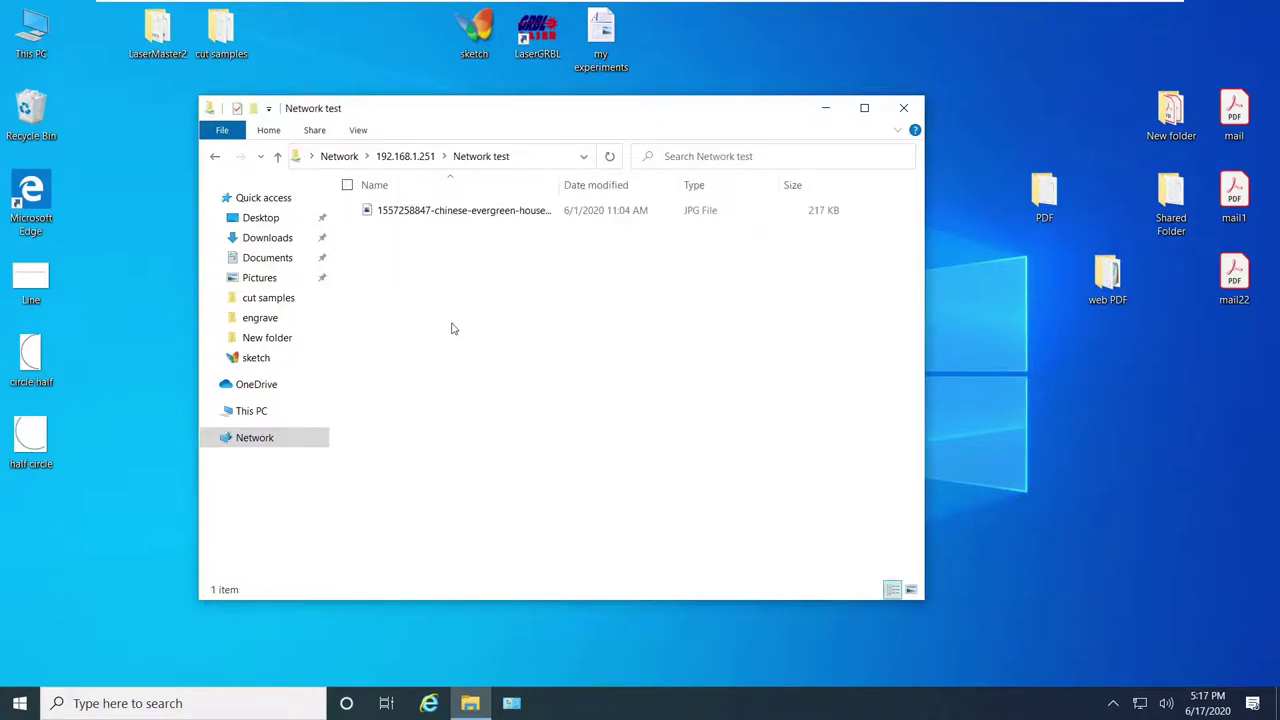
left_click(357, 130)
left_click(440, 149)
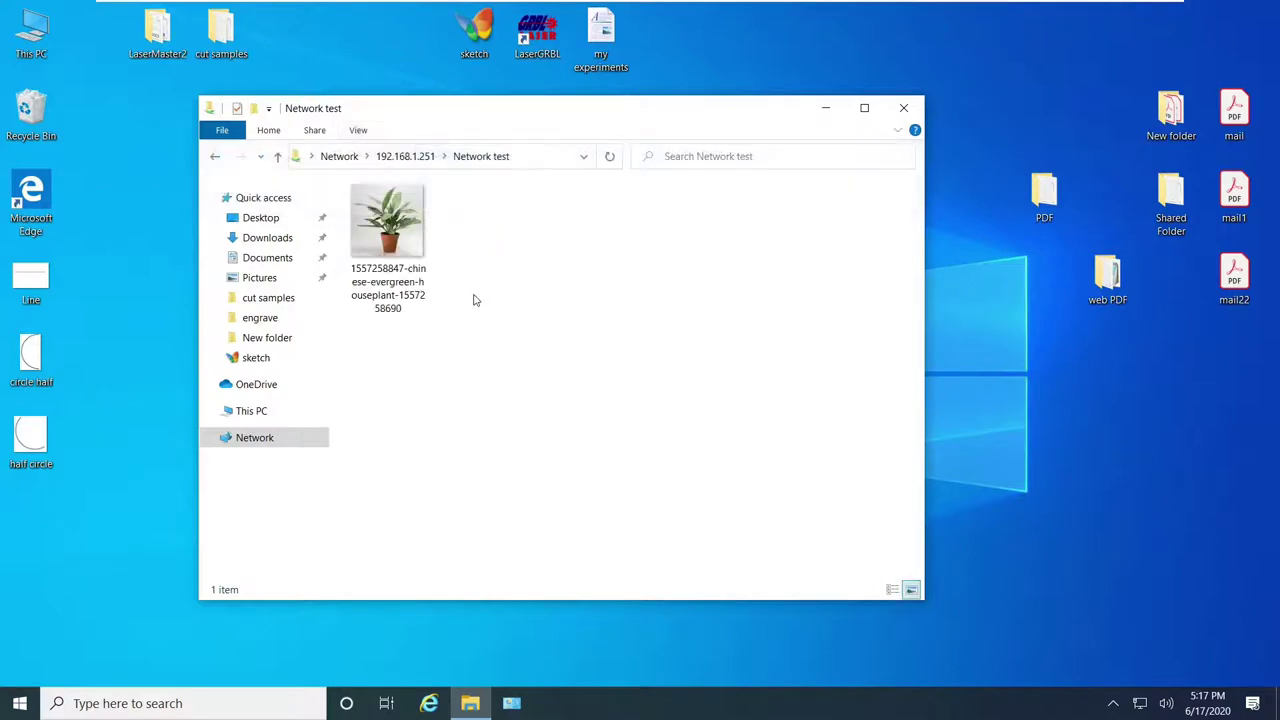
Step: Open the houseplant JPG in Photos and rearrange the viewer and folder windows
double_click(388, 222)
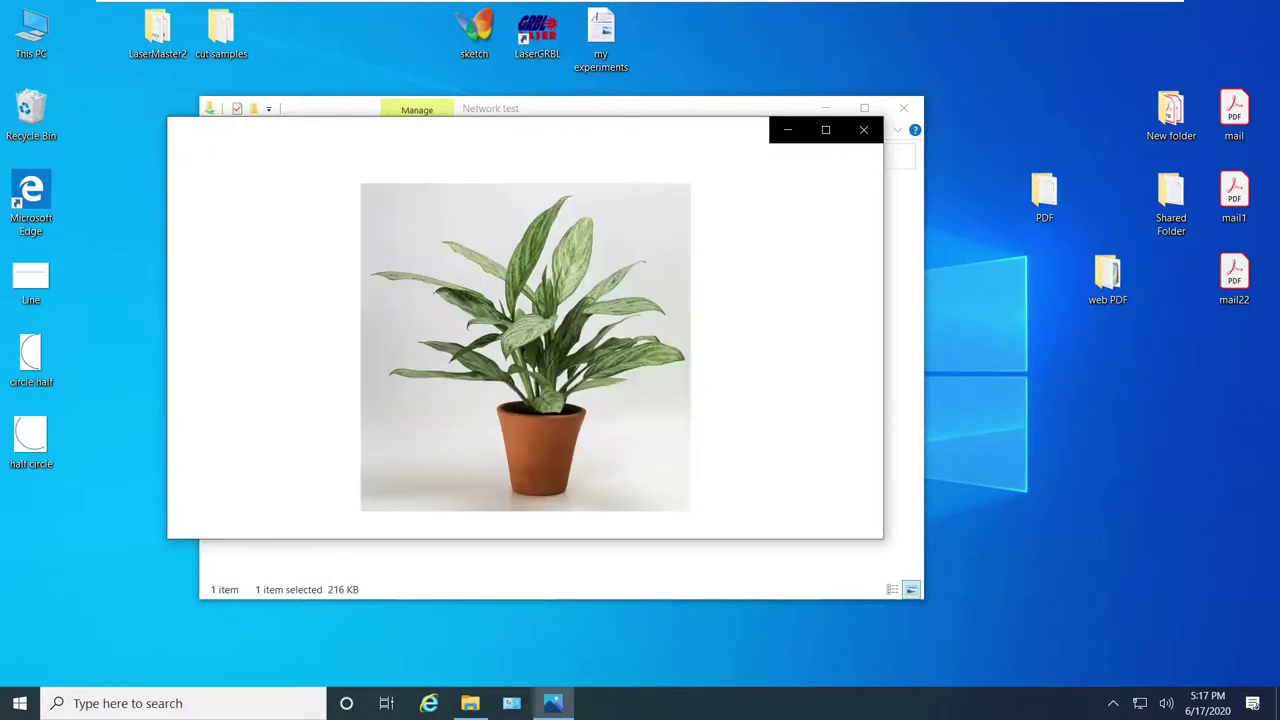
left_click_drag(763, 146, 886, 206)
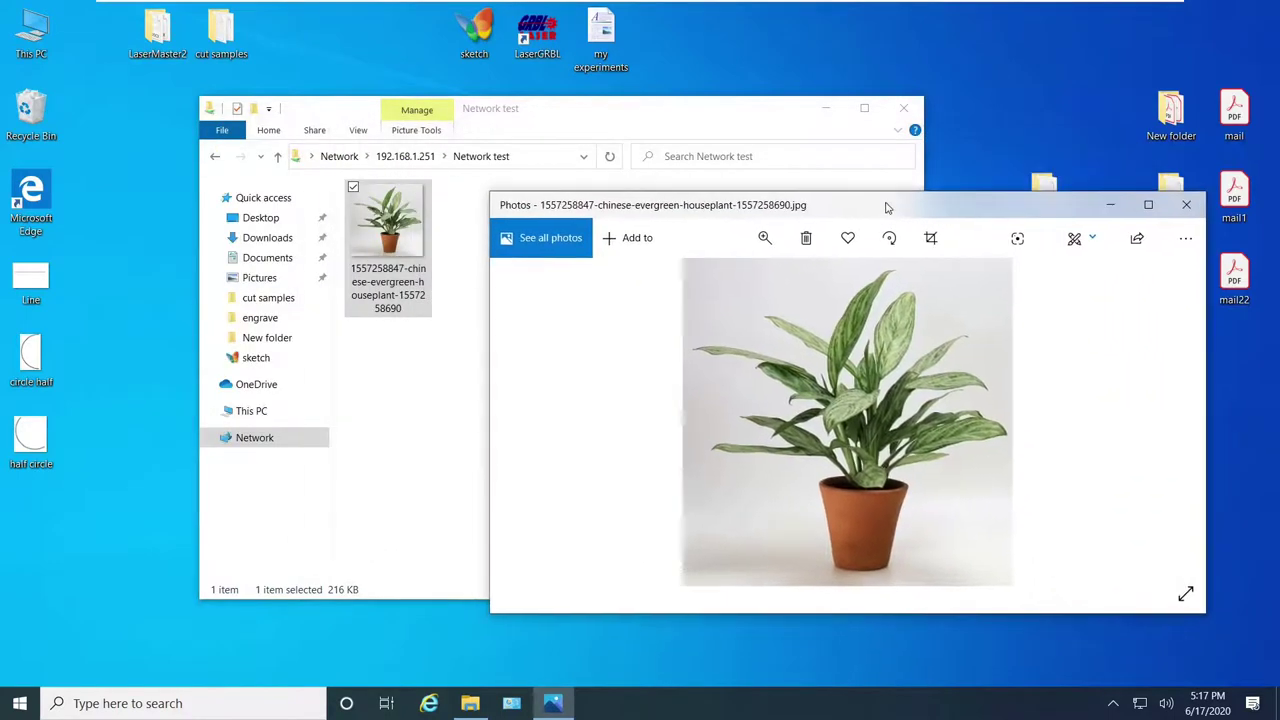
left_click(449, 360)
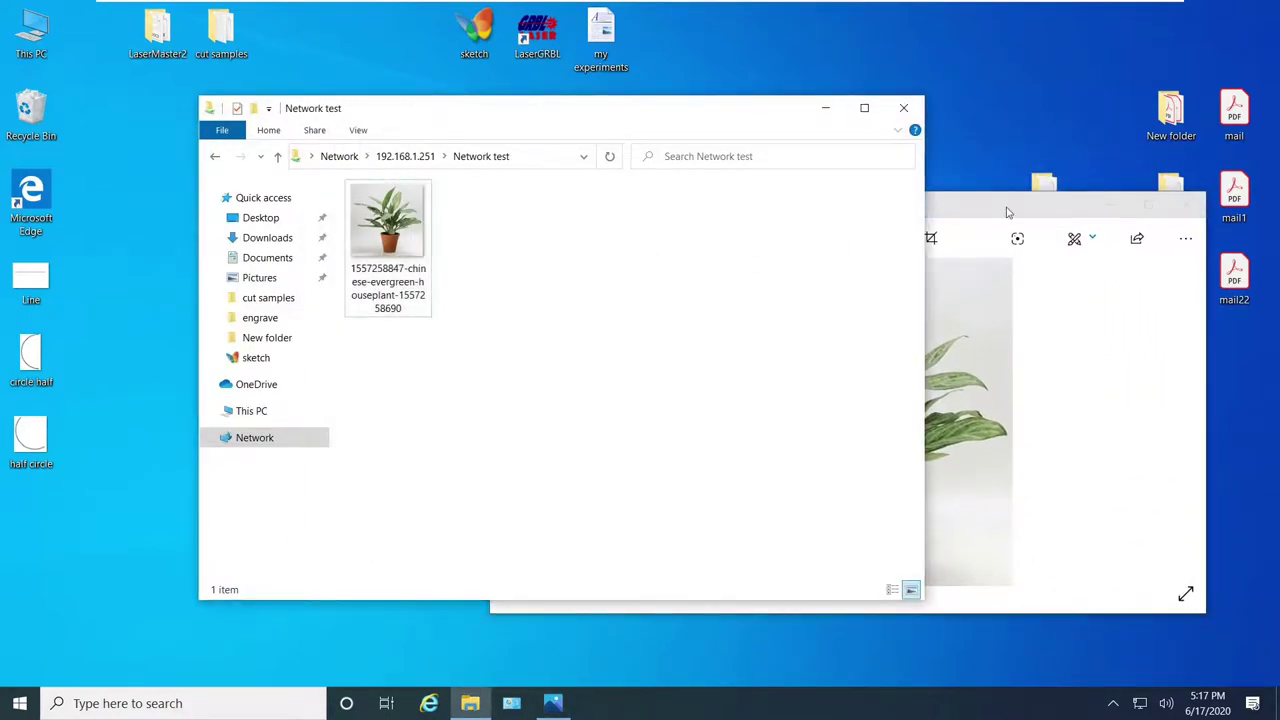
left_click_drag(1007, 209, 785, 177)
left_click(959, 169)
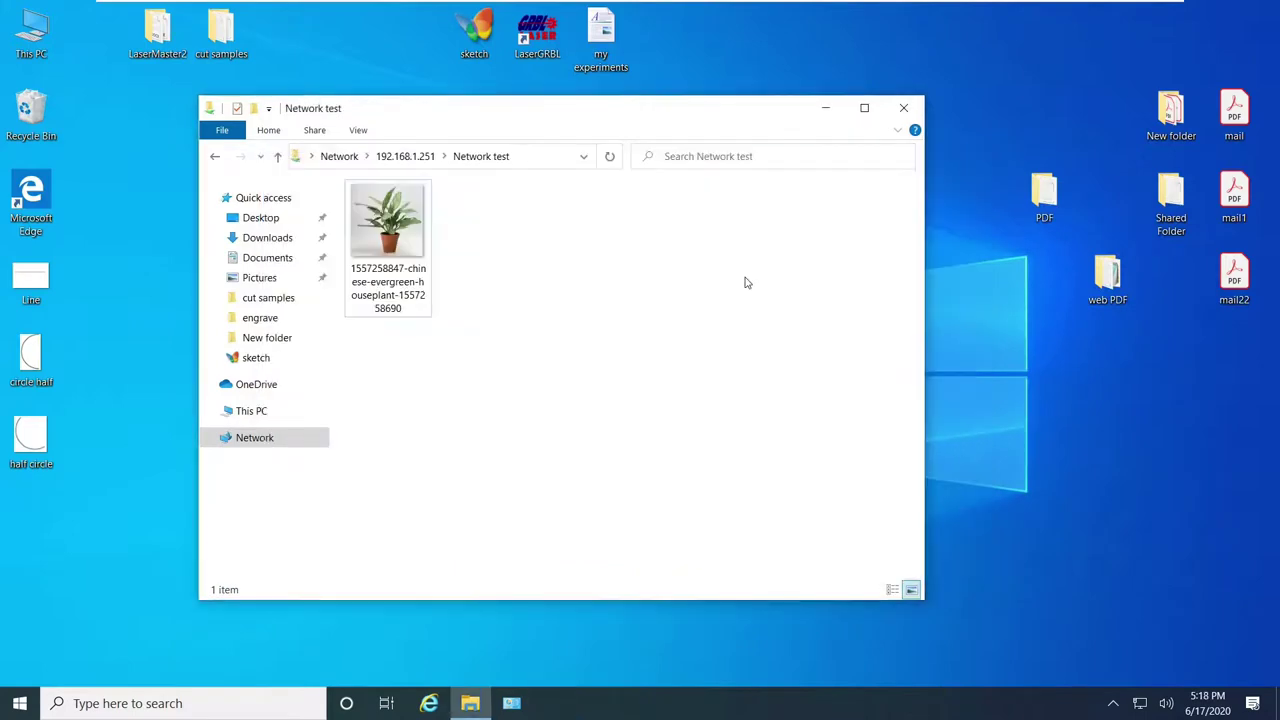